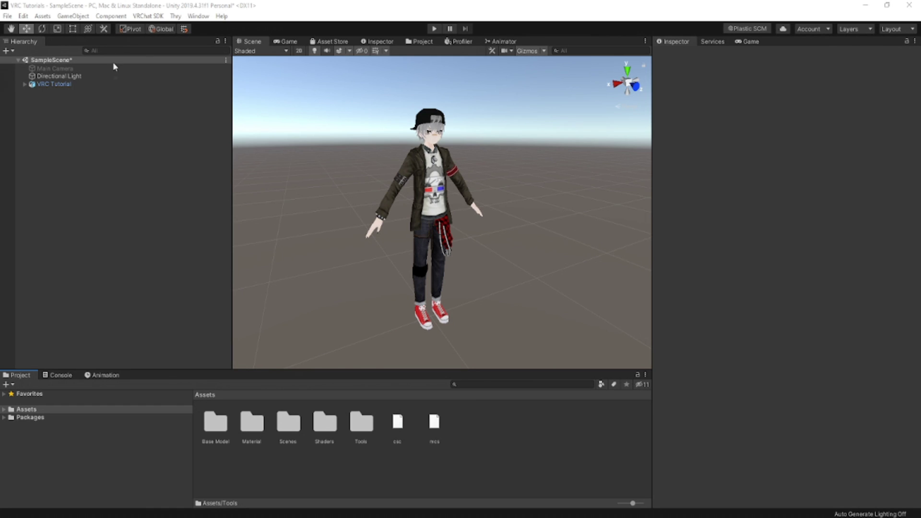
Create an empty object in the scene root and name it WorldTransform
right_click(53, 104)
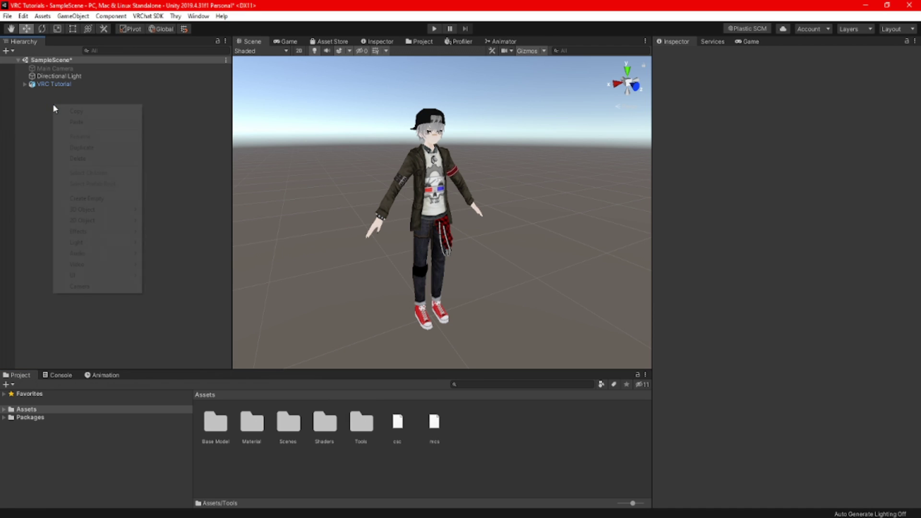
left_click(95, 198)
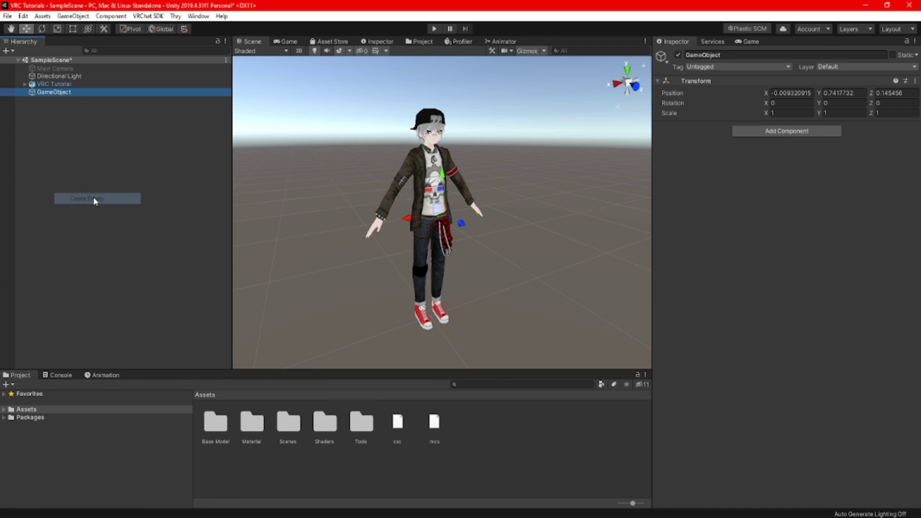
double_click(54, 92)
left_click(727, 55)
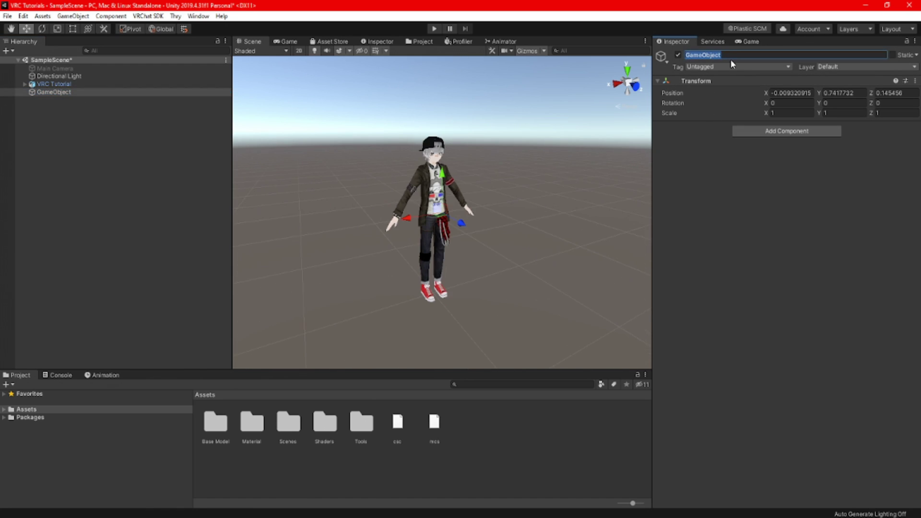
type("WorldTransform")
key("Return")
Set WorldTransform's position to 0 on X, Y and Z
left_click(791, 92)
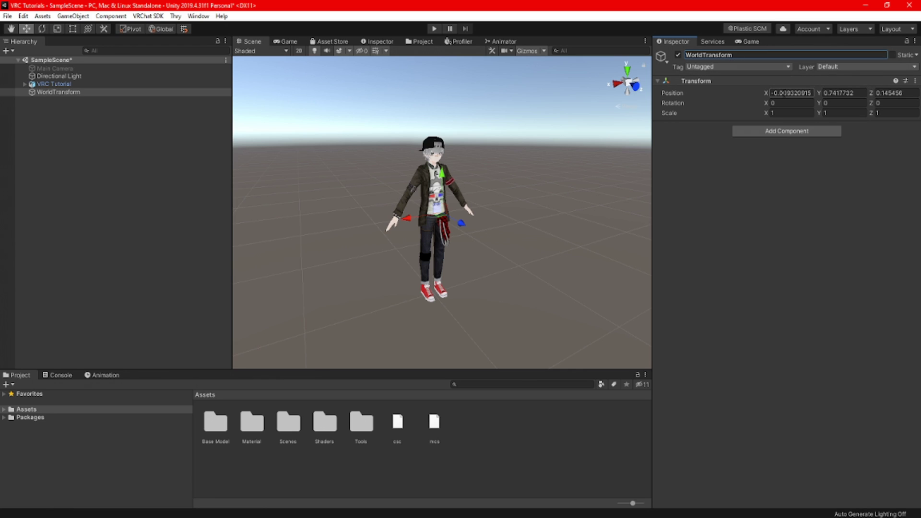
double_click(791, 92)
type("0")
key("Tab")
type("0")
key("Tab")
type("0")
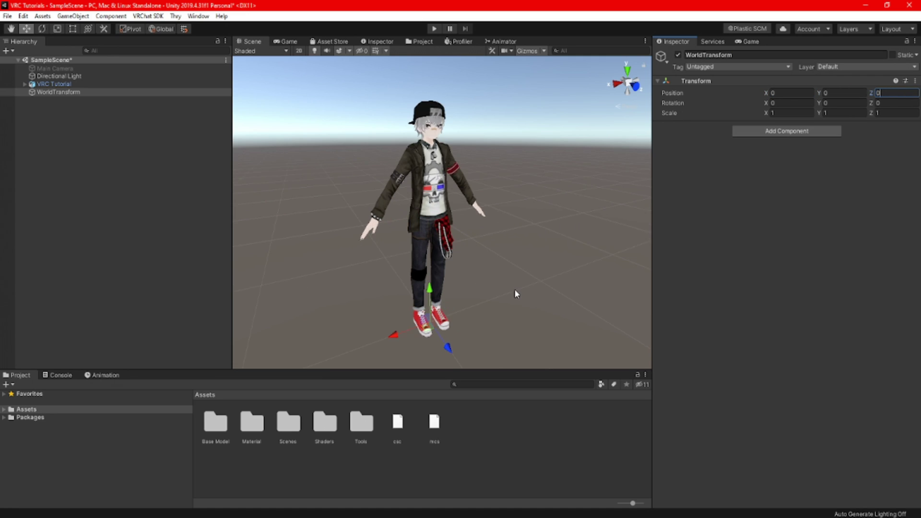
scroll(514, 294, "up", 3)
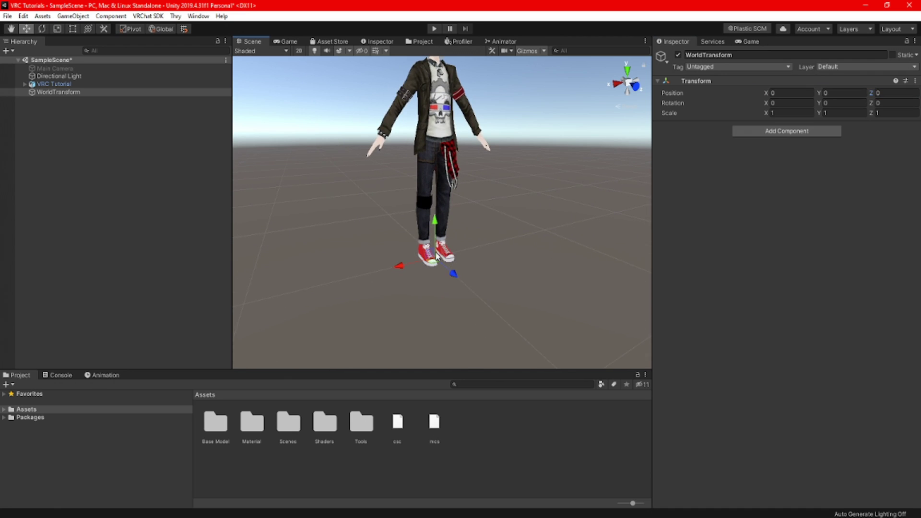
Create a folder named "World Contraints" inside the Tools assets folder
left_click(360, 339)
double_click(360, 424)
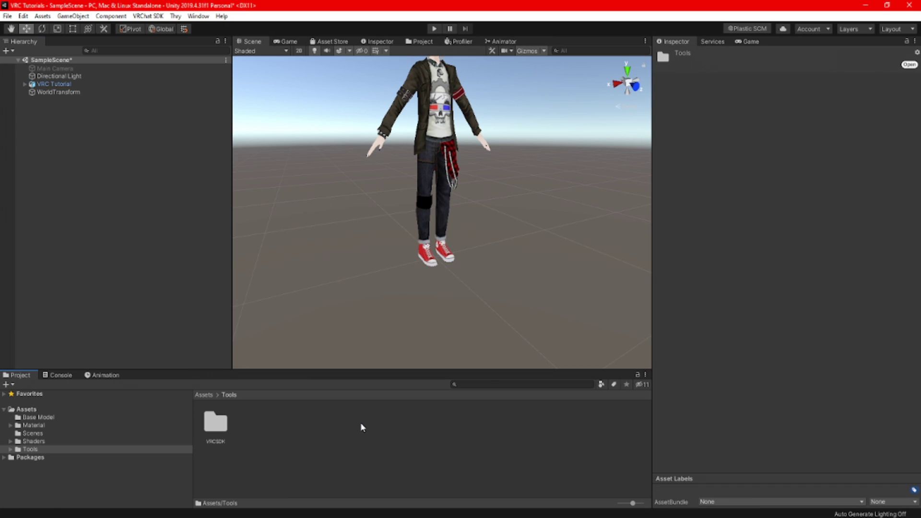
right_click(257, 425)
mouse_move(284, 175)
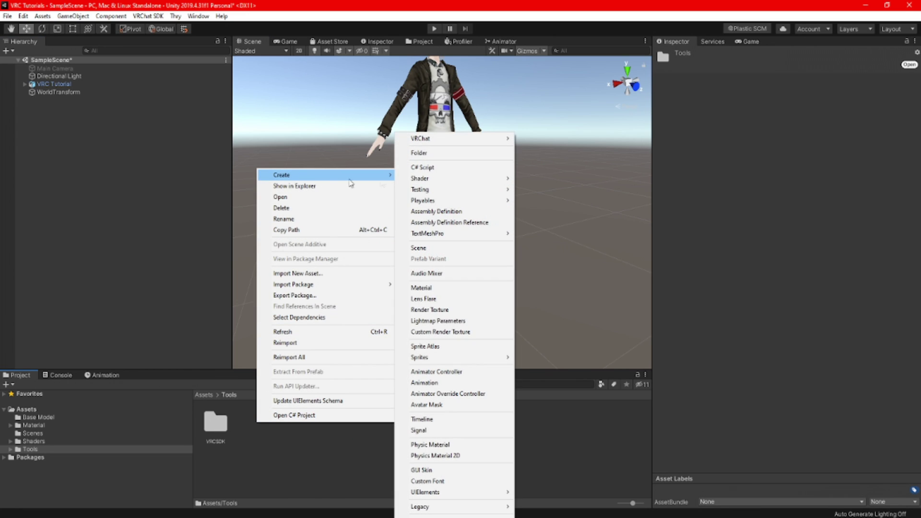
left_click(414, 154)
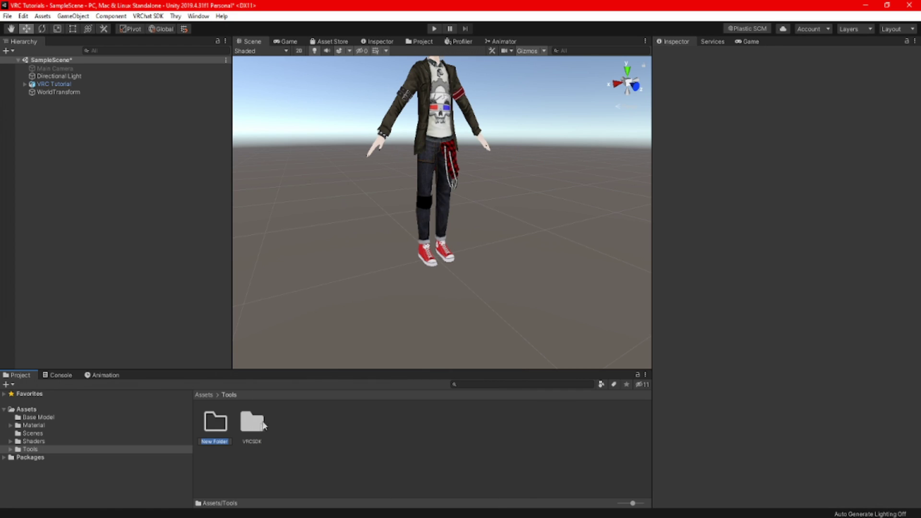
type("WorldCon")
key("BackSpace")
key("BackSpace")
key("BackSpace")
type("Contraints")
key("Return")
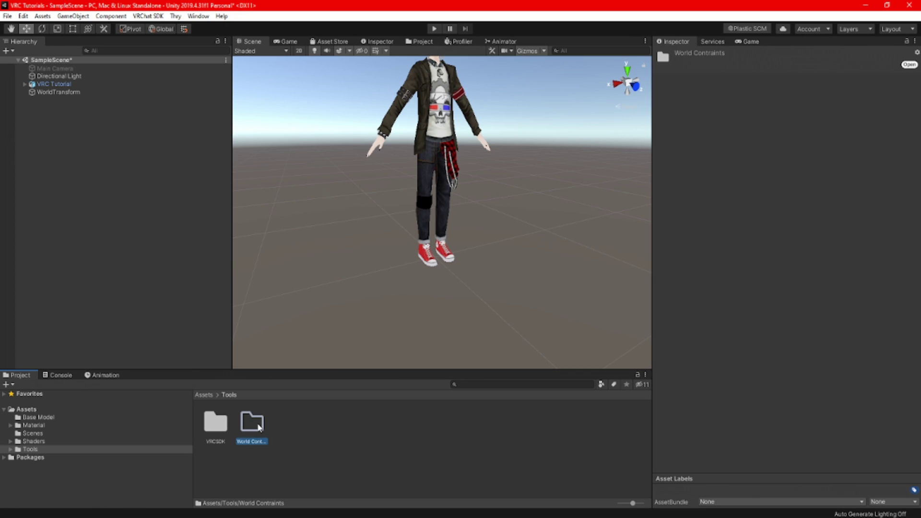
Save WorldTransform as a prefab in the World Contraints folder and delete its instance from the scene
double_click(258, 427)
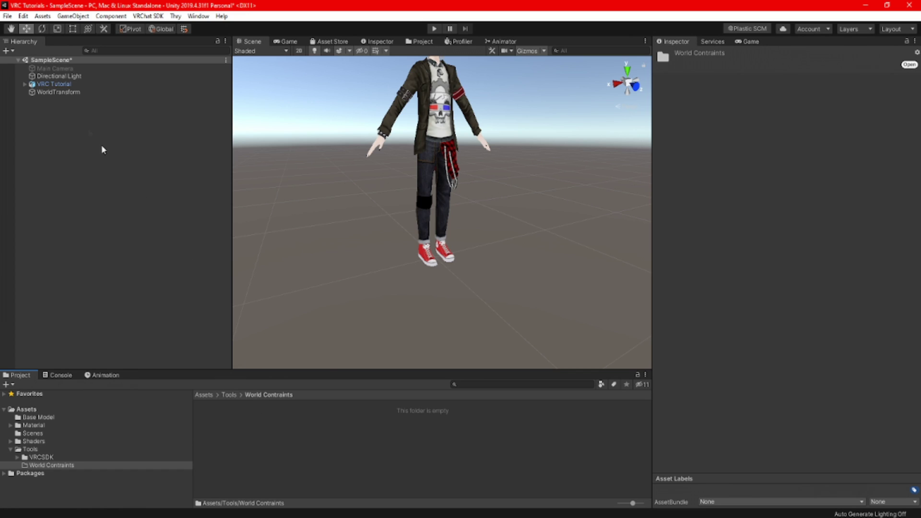
left_click_drag(47, 93, 242, 422)
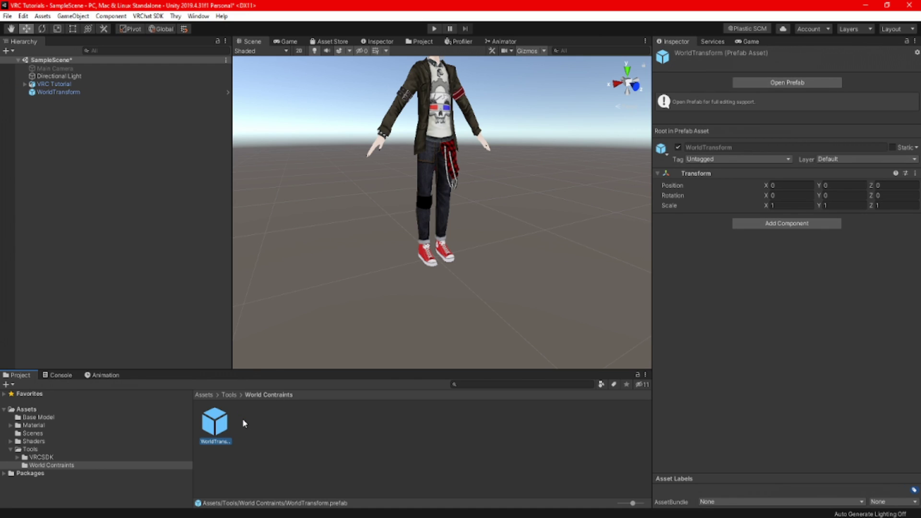
left_click(146, 271)
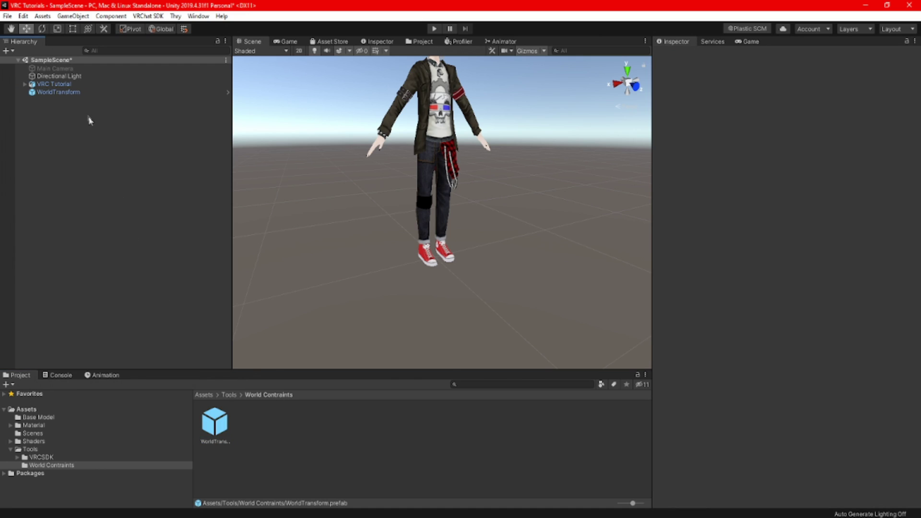
right_click(68, 92)
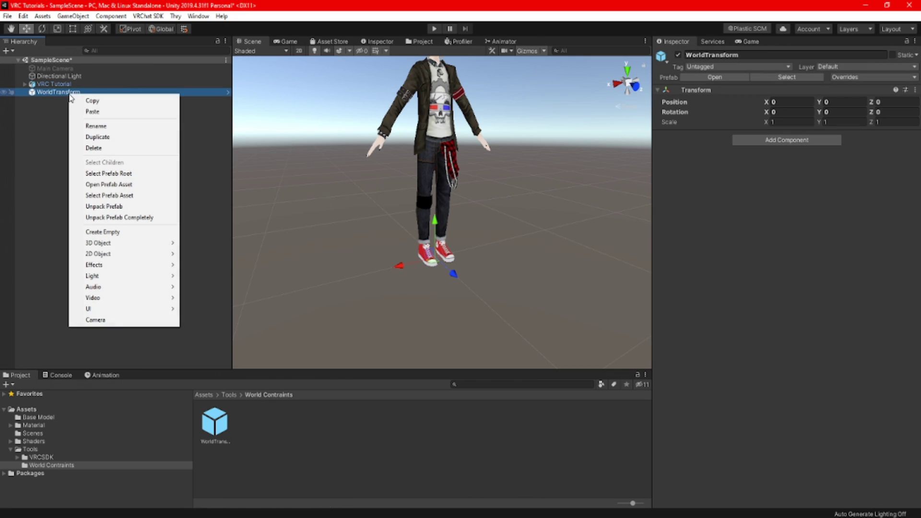
left_click(98, 148)
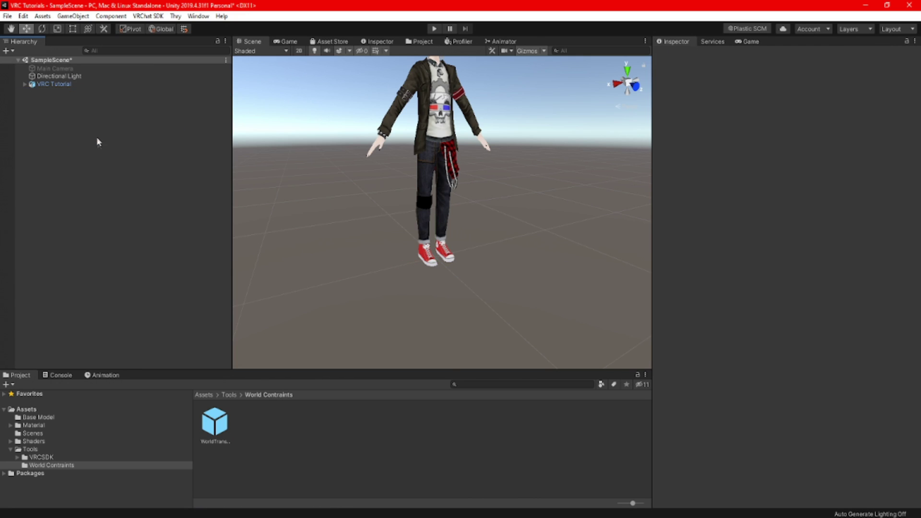
Create a new empty object in the scene root and set its position to 0, 0, 0
right_click(53, 118)
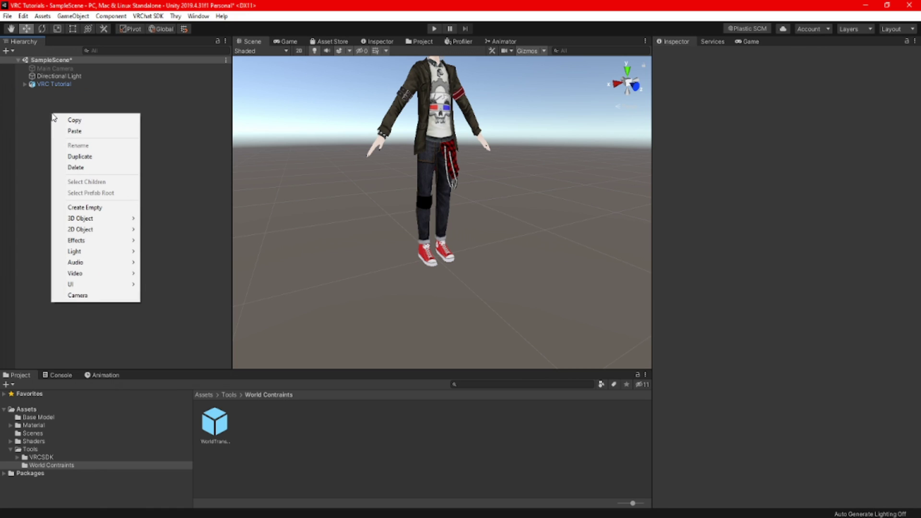
left_click(95, 207)
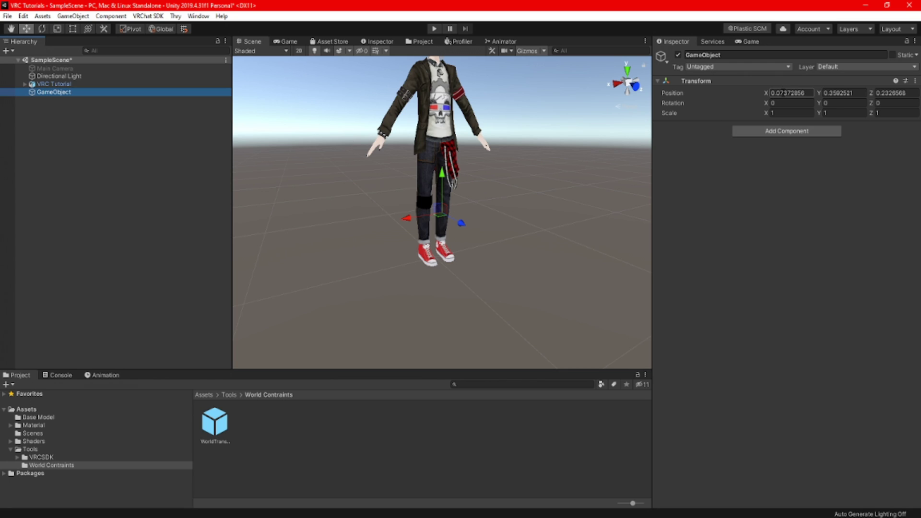
left_click(792, 93)
type("0")
left_click(844, 92)
type("0")
left_click(886, 93)
type("0")
Add two empty child objects under the new root GameObject
left_click(57, 92)
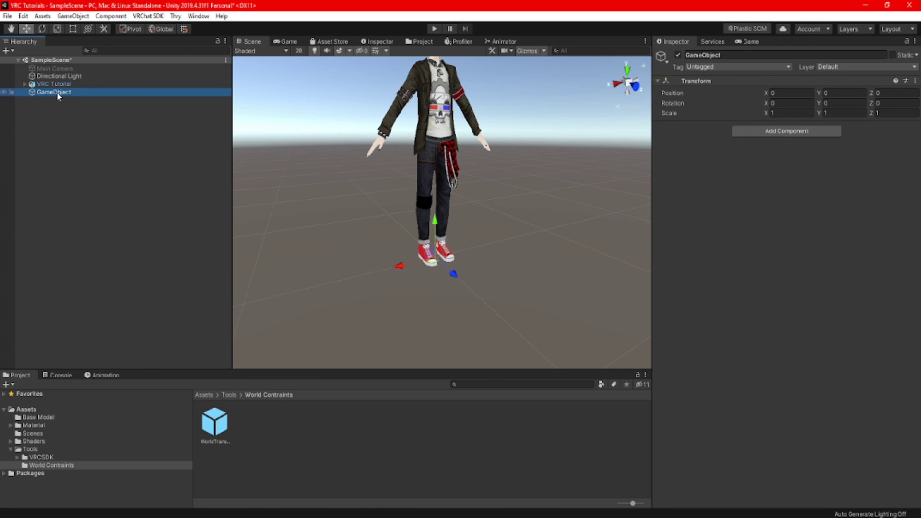
right_click(57, 94)
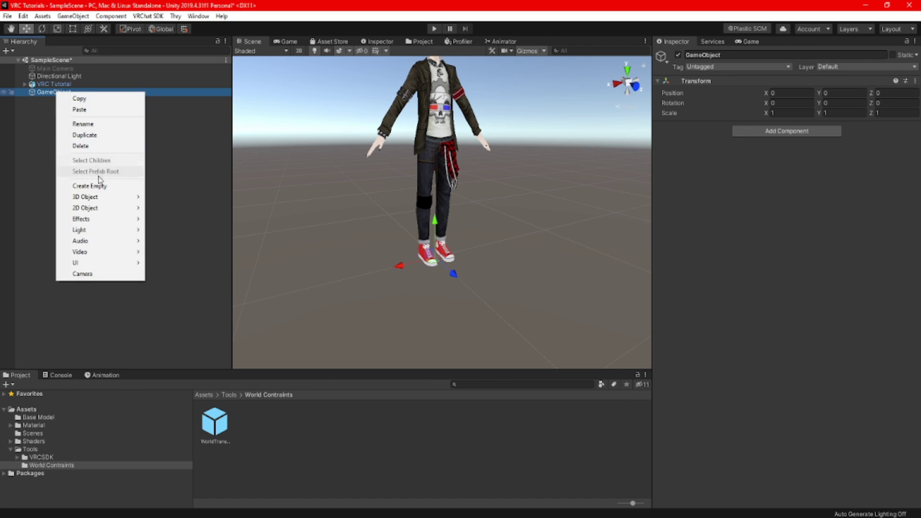
left_click(92, 187)
left_click(61, 93)
right_click(61, 95)
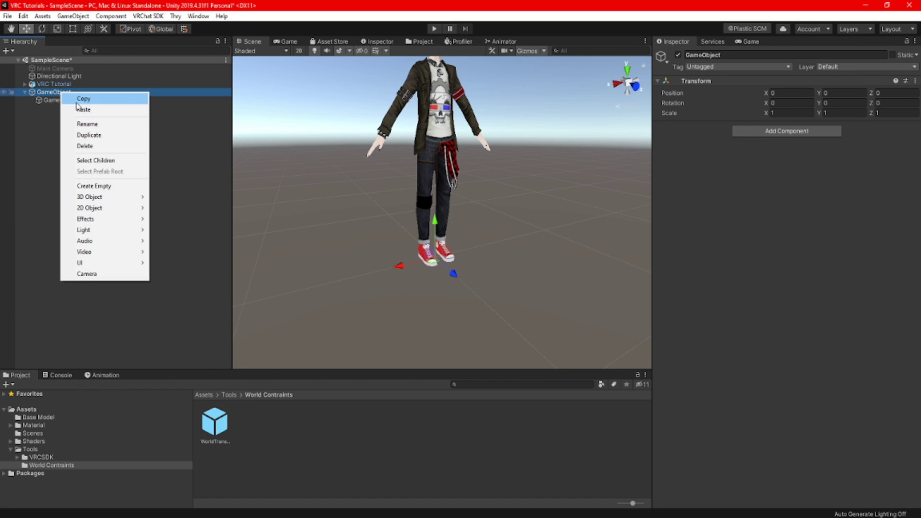
left_click(93, 187)
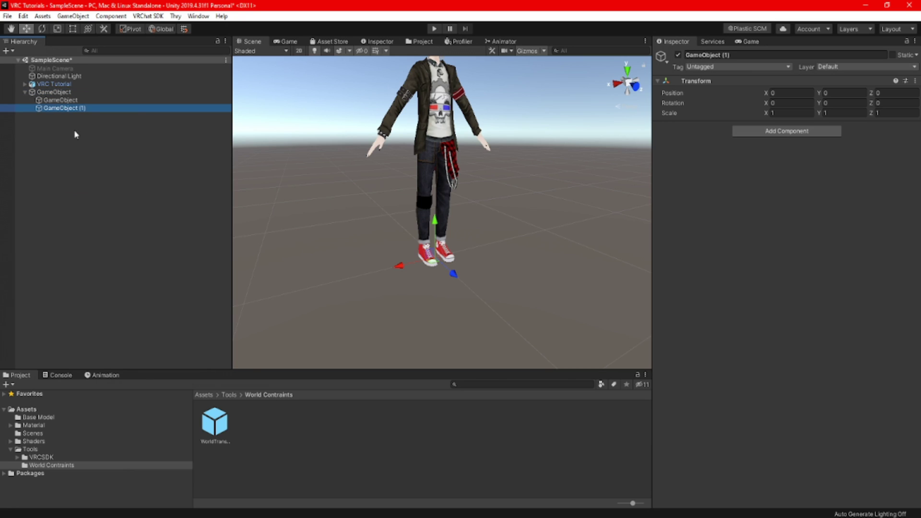
Rename the new parent object World Constraints and its two children Container and Reset Transform
left_click(66, 101)
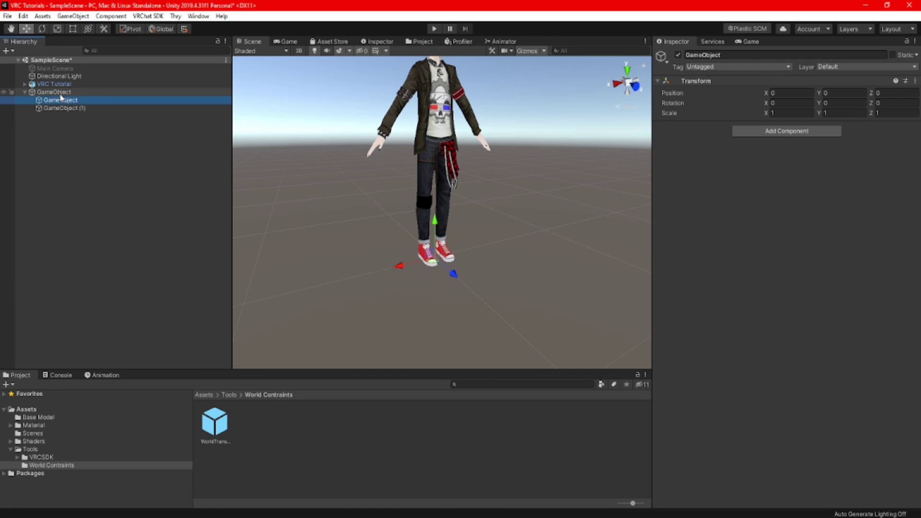
left_click(725, 55)
type("World Constraints")
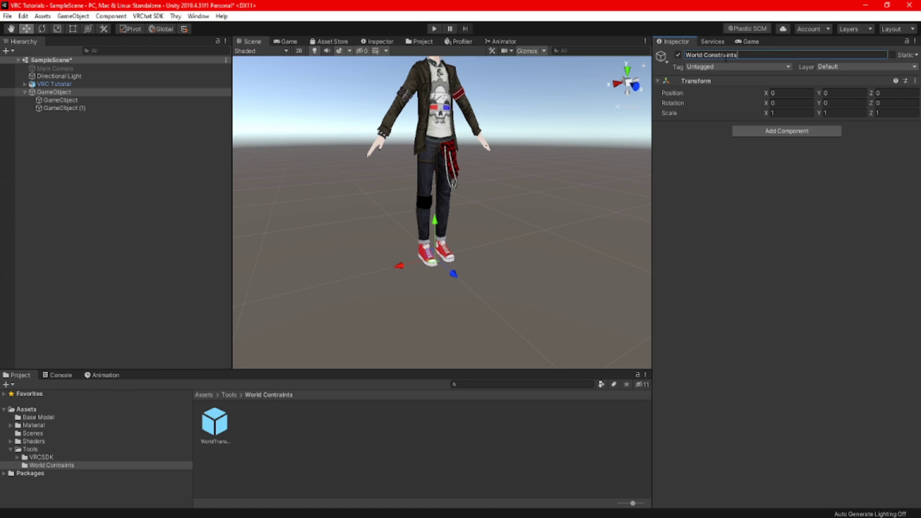
key("Return")
type("Container")
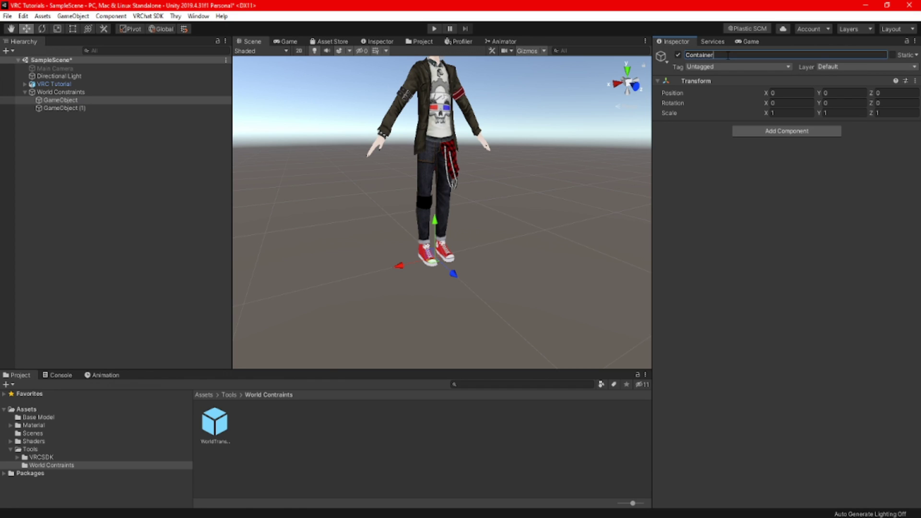
key("Return")
type("Reset Transform")
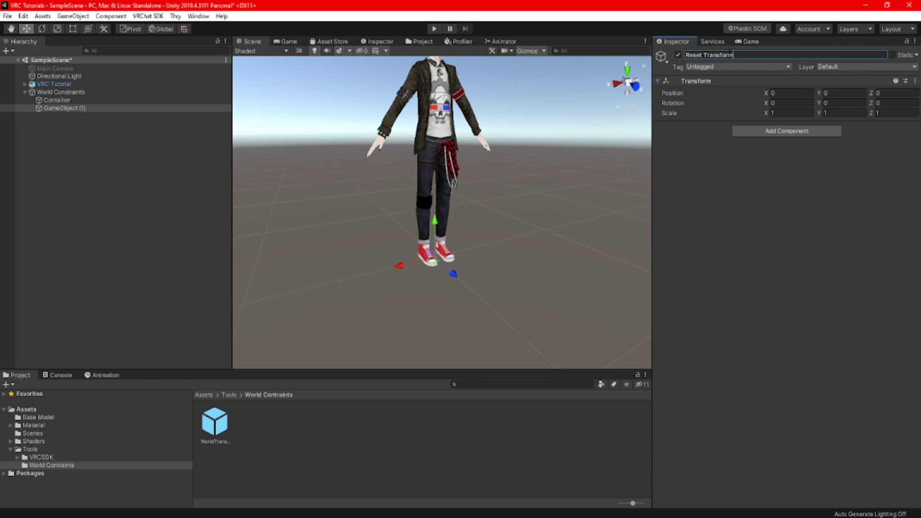
key("Return")
Add a Parent Constraint component to the World Constraints object
left_click(61, 91)
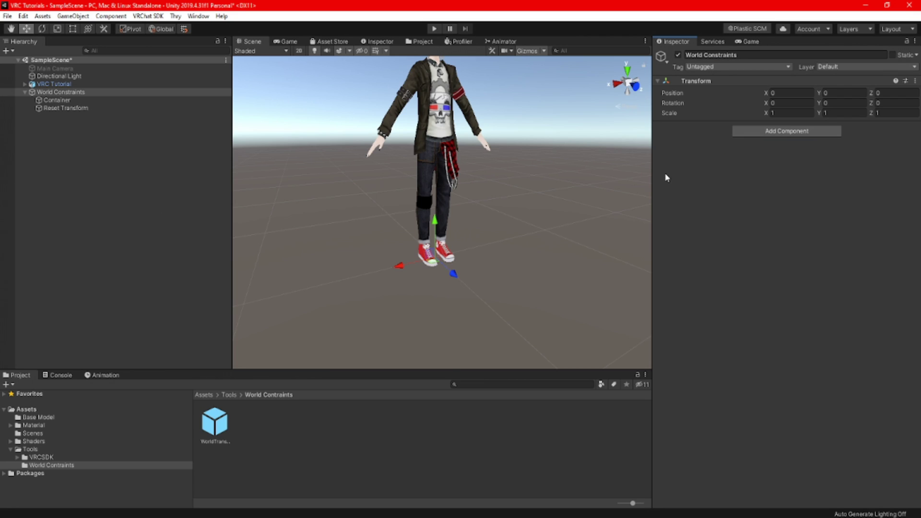
left_click(758, 131)
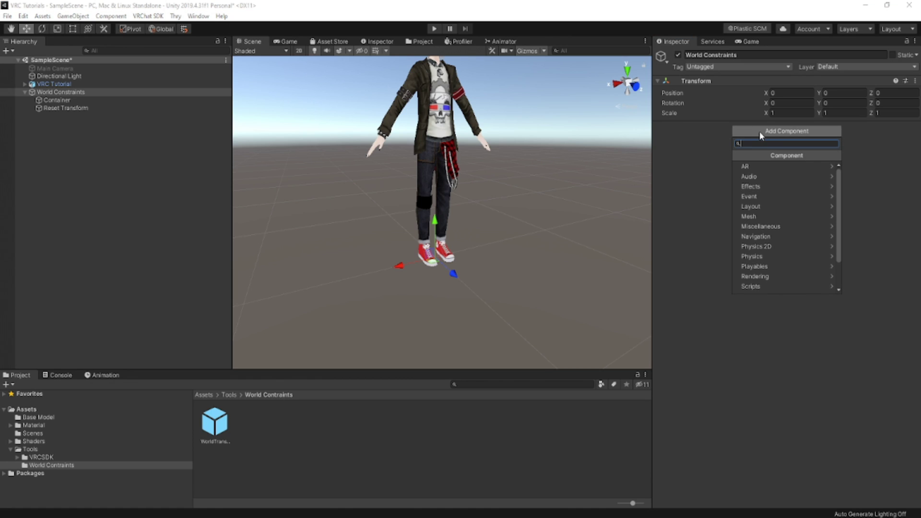
type("par")
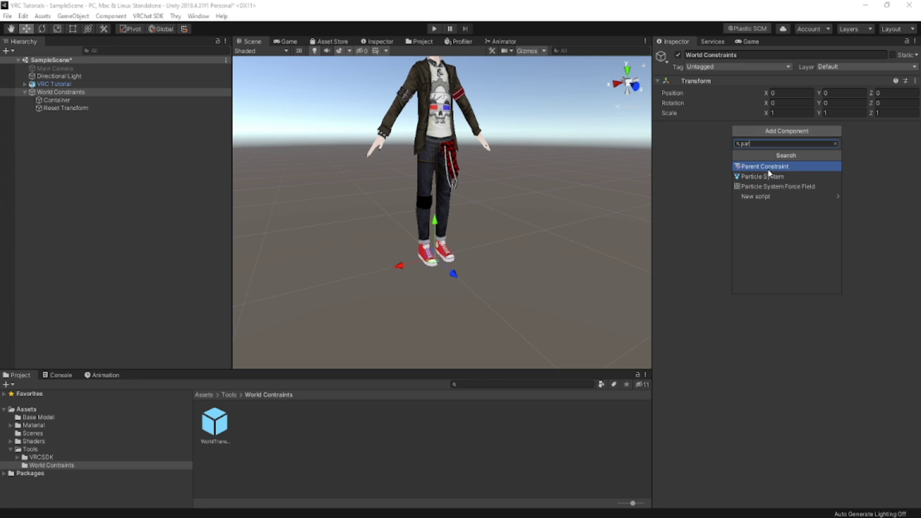
key("Return")
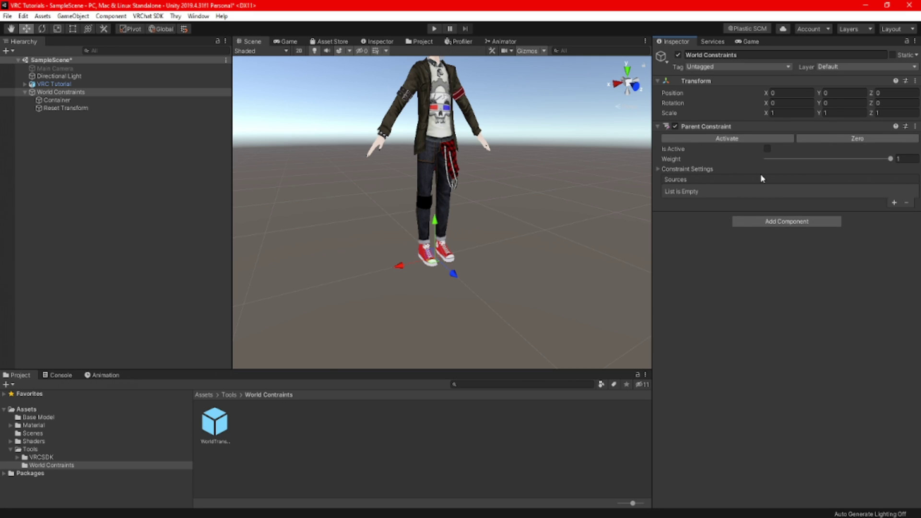
Activate and lock World Constraints' Parent Constraint, and add the WorldTransform prefab as its source
left_click(658, 169)
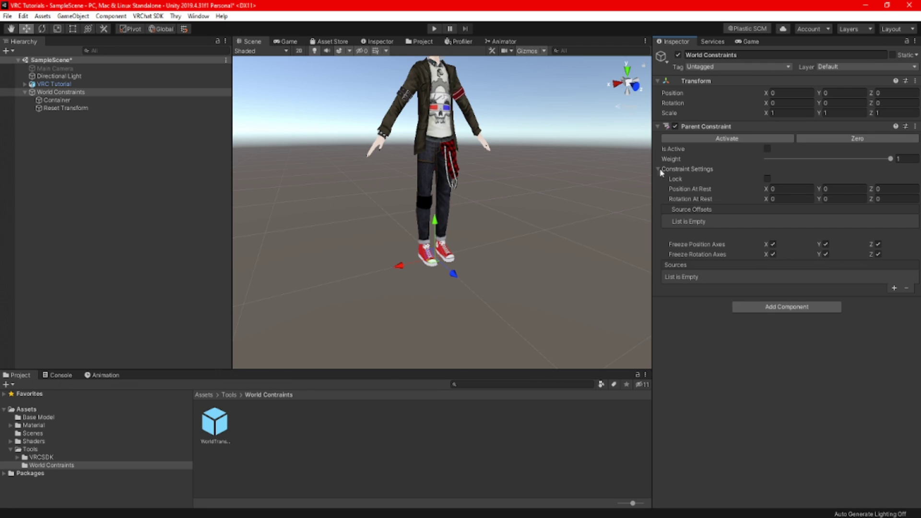
left_click(767, 179)
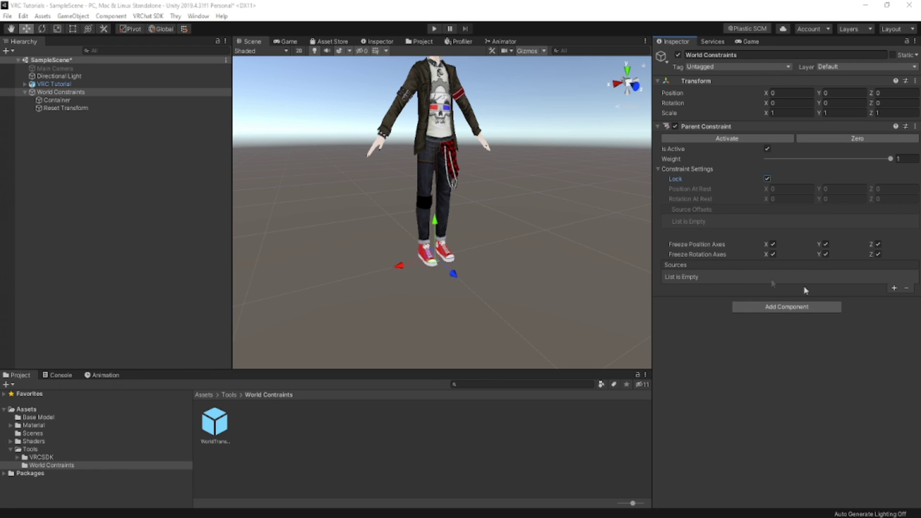
left_click(894, 288)
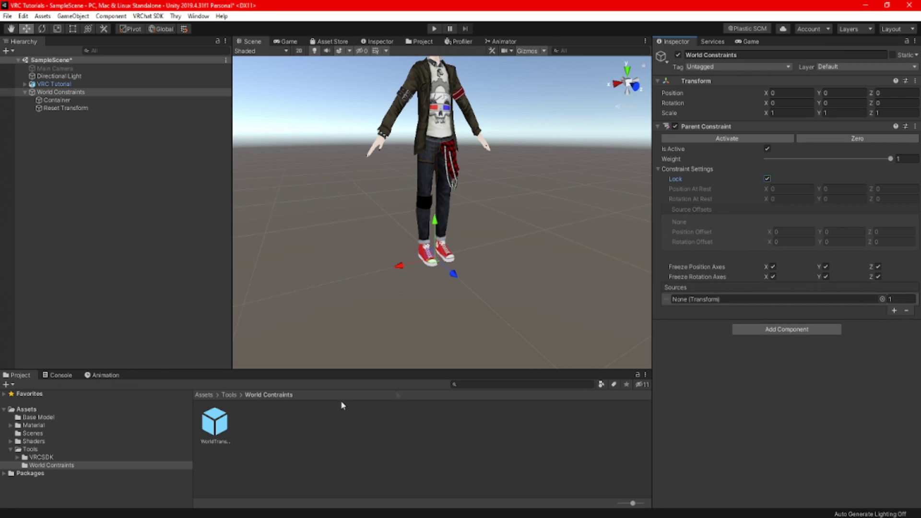
left_click_drag(214, 422, 700, 299)
Add a Parent Constraint component to the Container object and expand its constraint settings
key("Down")
left_click(765, 130)
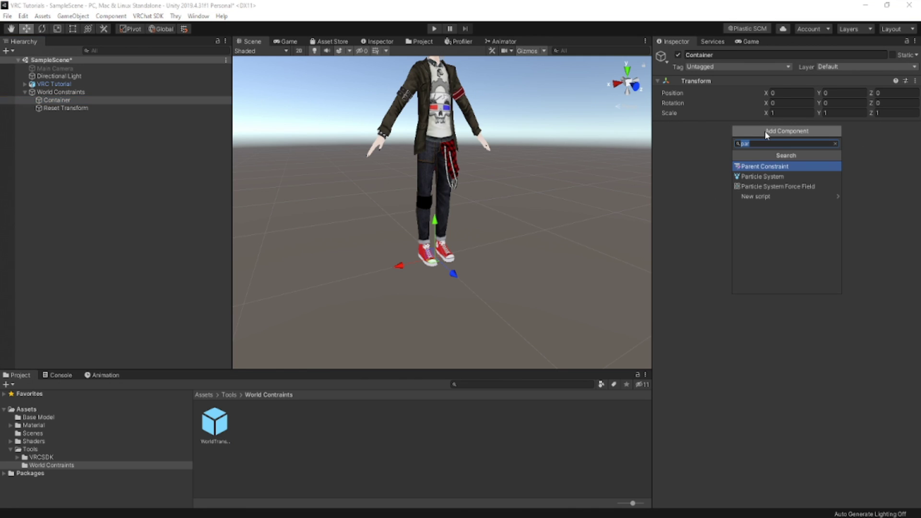
left_click(759, 170)
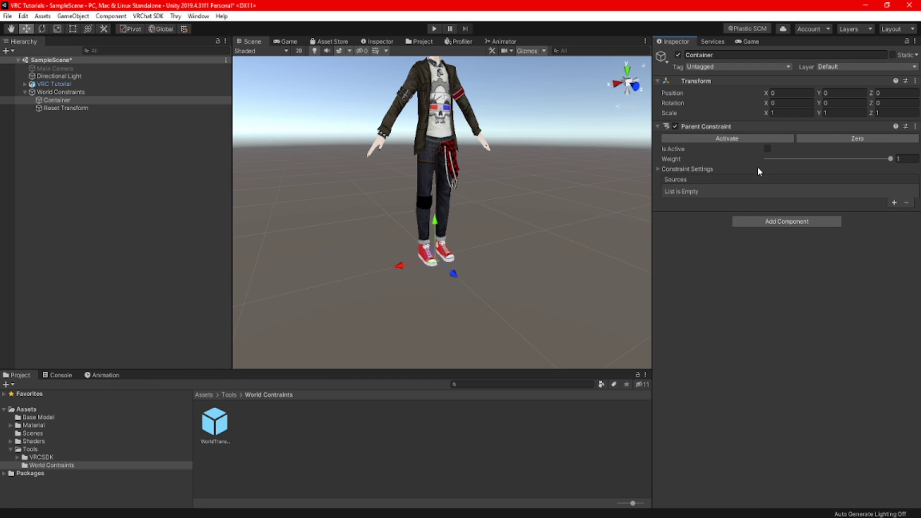
left_click(658, 169)
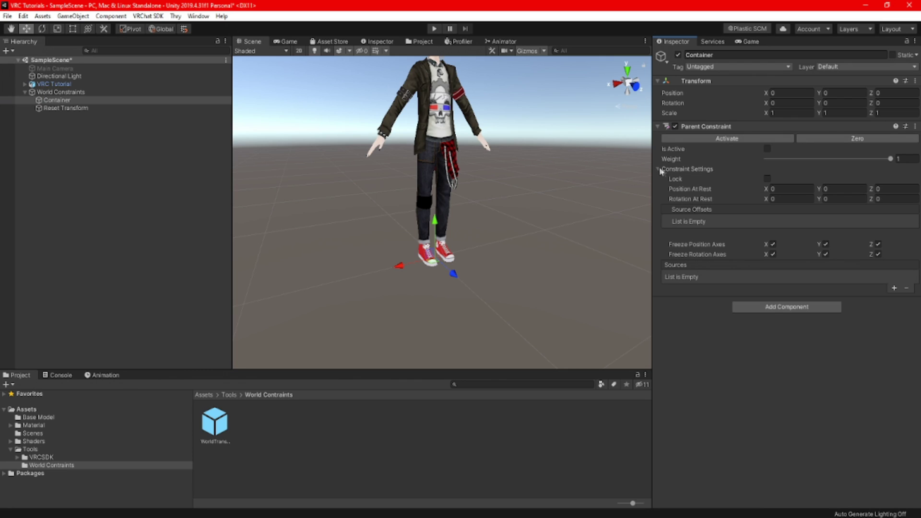
Activate and lock Container's Parent Constraint, and add the Reset Transform object as its source
left_click(767, 179)
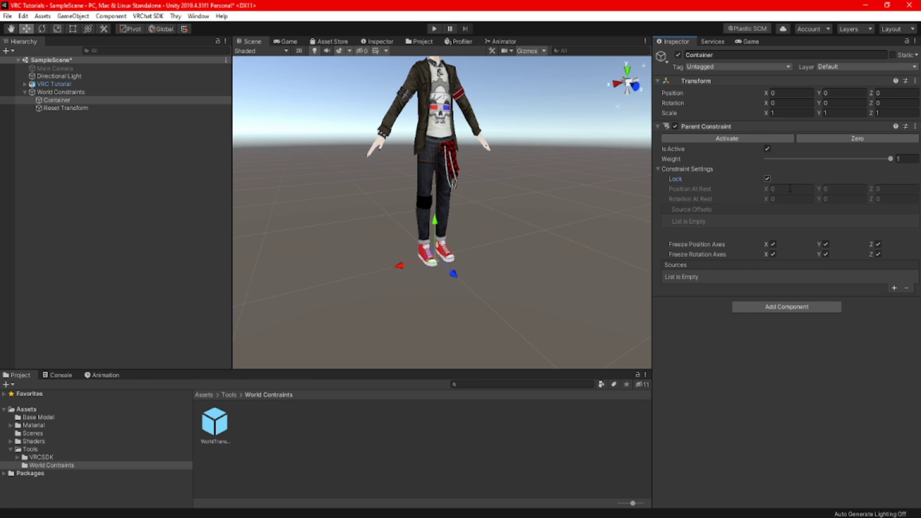
left_click(894, 288)
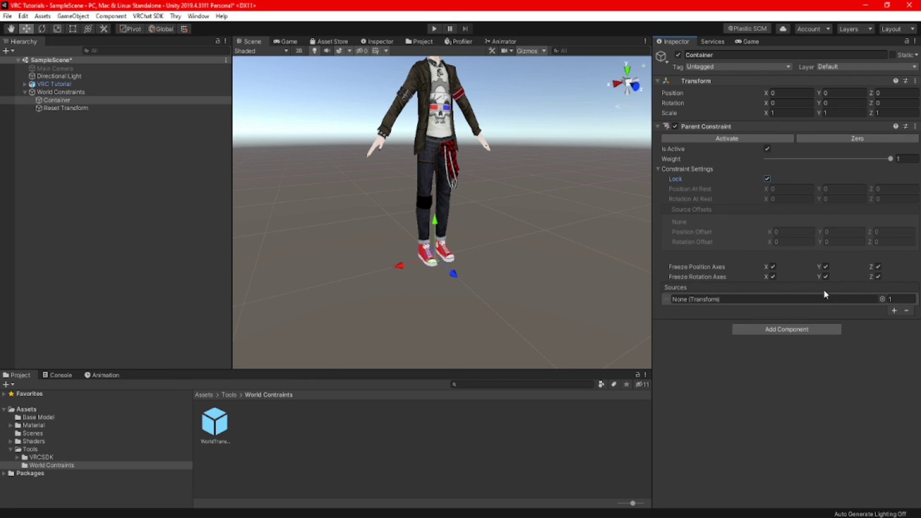
left_click_drag(68, 107, 739, 300)
Create a 3D Cube as a child of Container and remove its Box Collider component
right_click(59, 101)
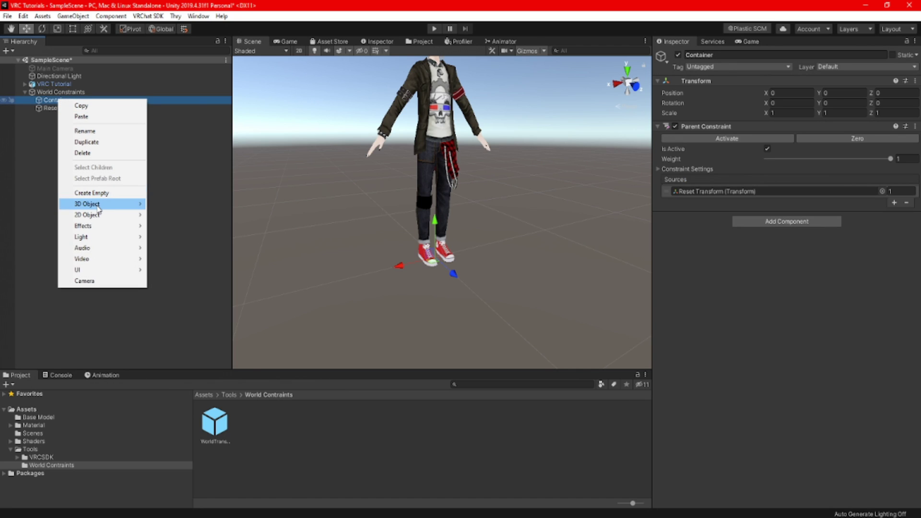
mouse_move(119, 205)
left_click(165, 203)
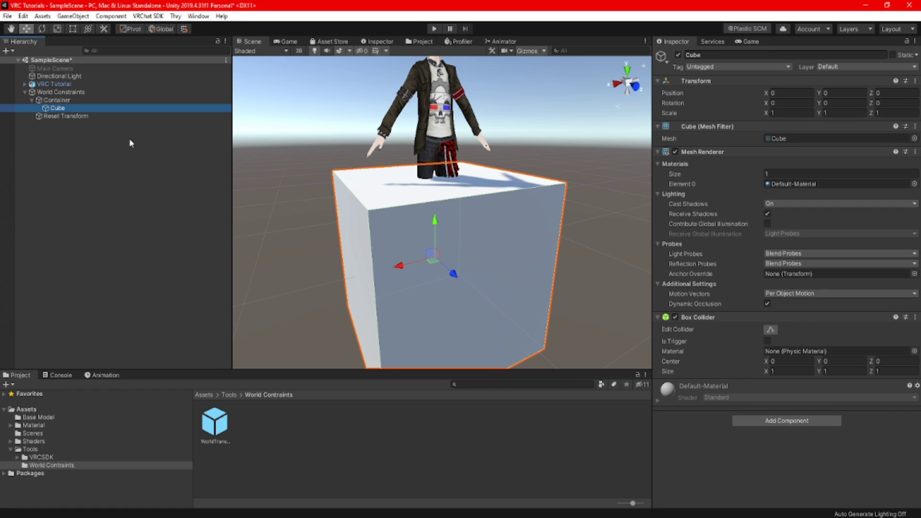
right_click(698, 319)
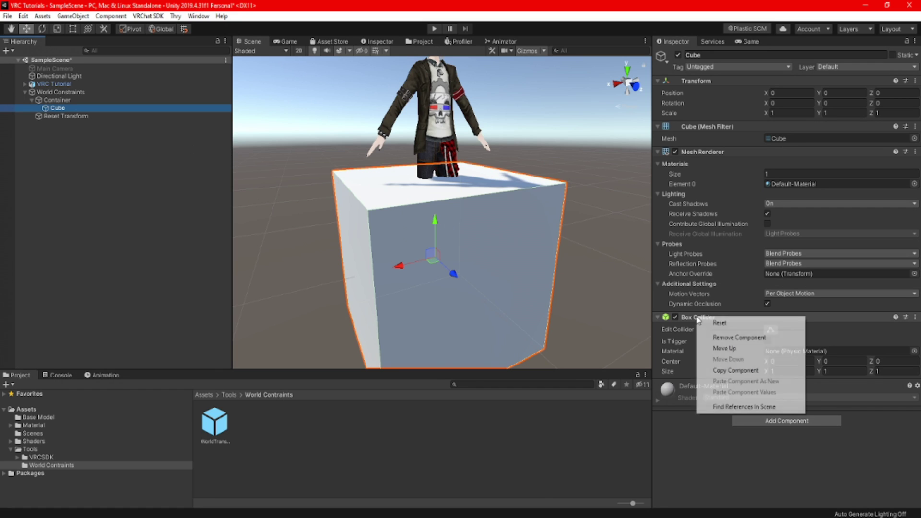
left_click(729, 337)
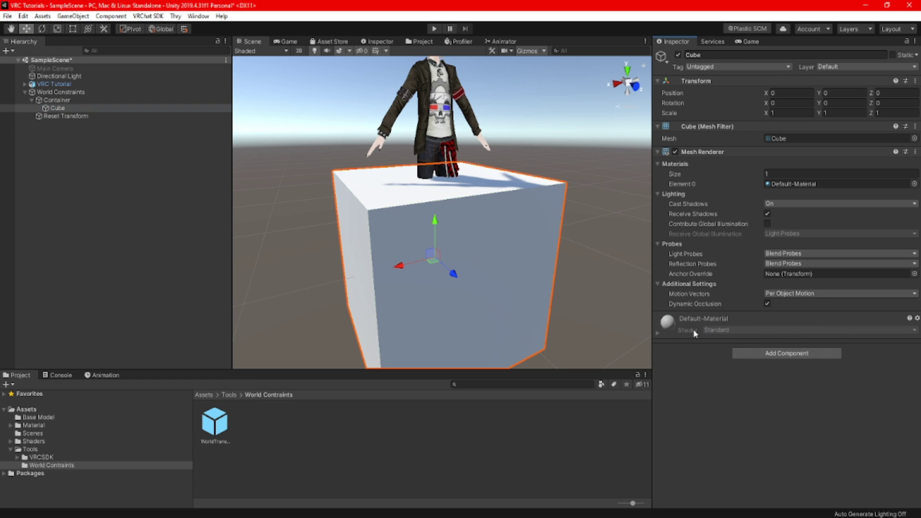
left_click(70, 152)
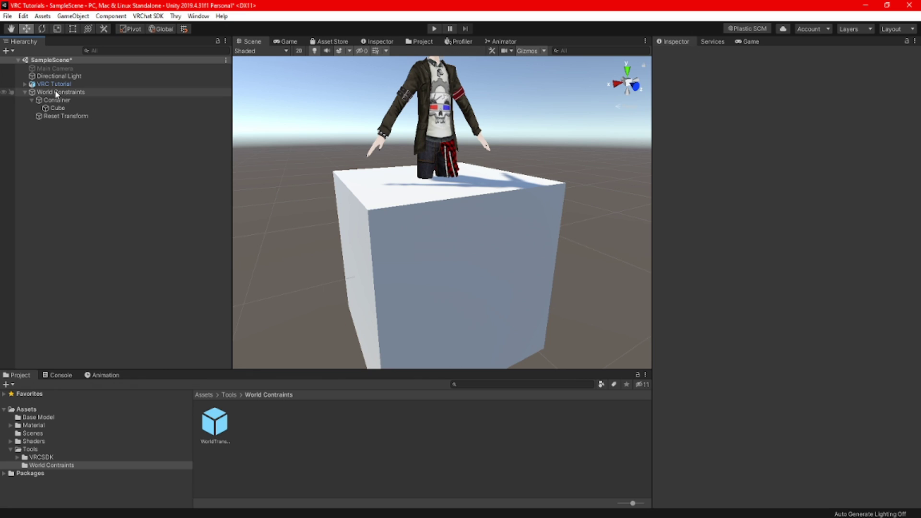
Save World Constraints as a prefab in the World Contraints folder, and unpack the prefab instance in the scene
left_click_drag(53, 91, 259, 419)
left_click(146, 178)
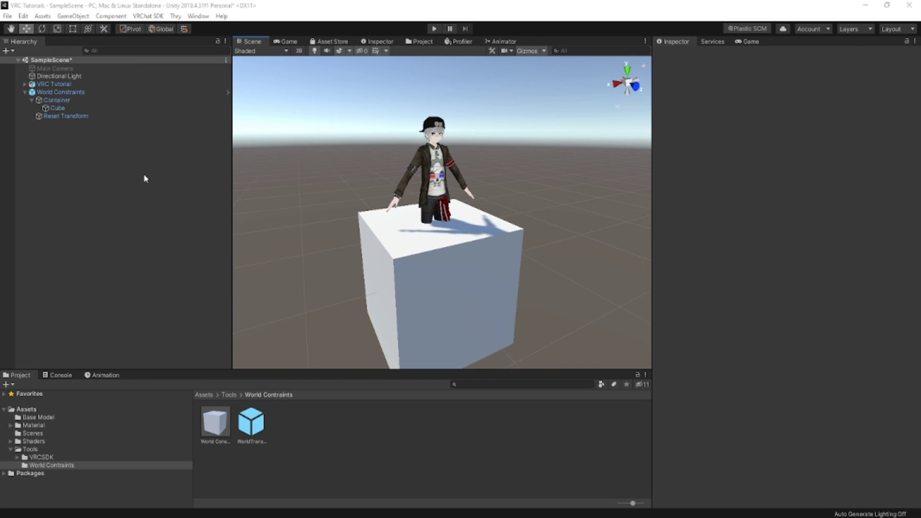
left_click(46, 94)
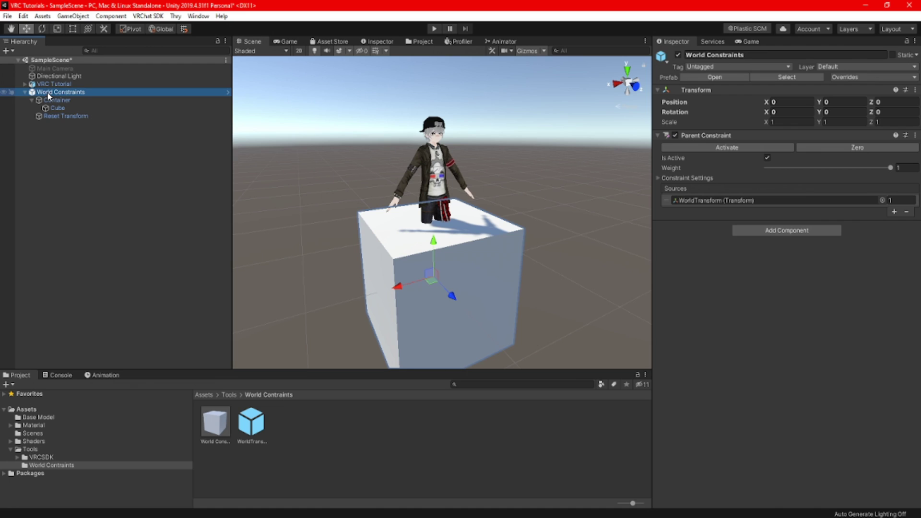
right_click(48, 95)
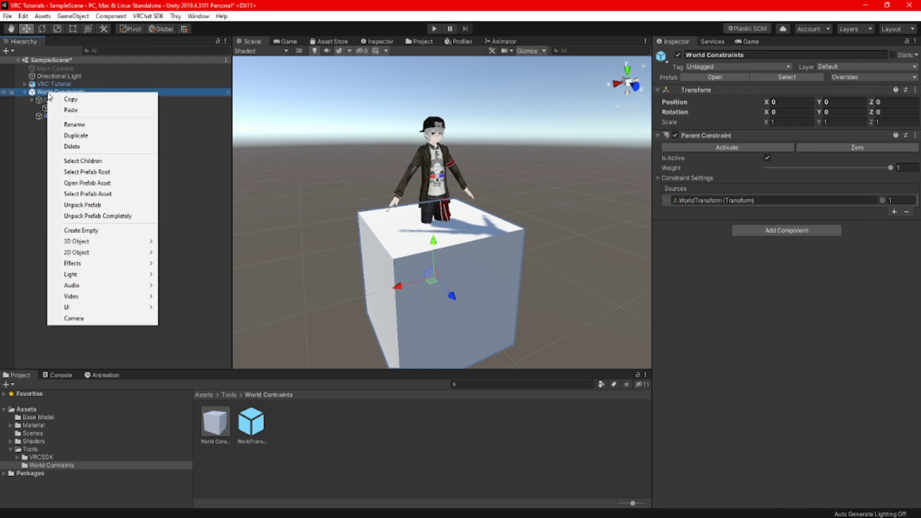
left_click(89, 204)
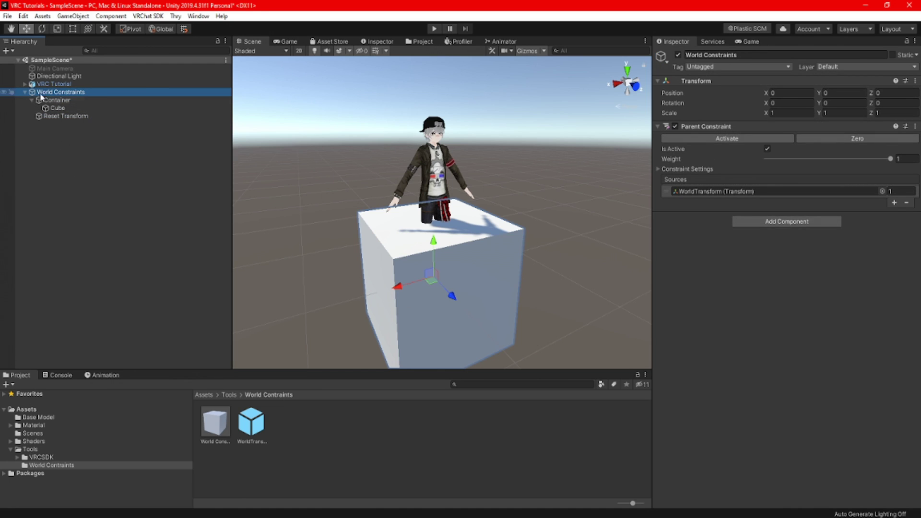
Parent World Constraints to the VRC Tutorial avatar, and move Reset Transform out to be a direct child of the avatar
left_click(24, 84)
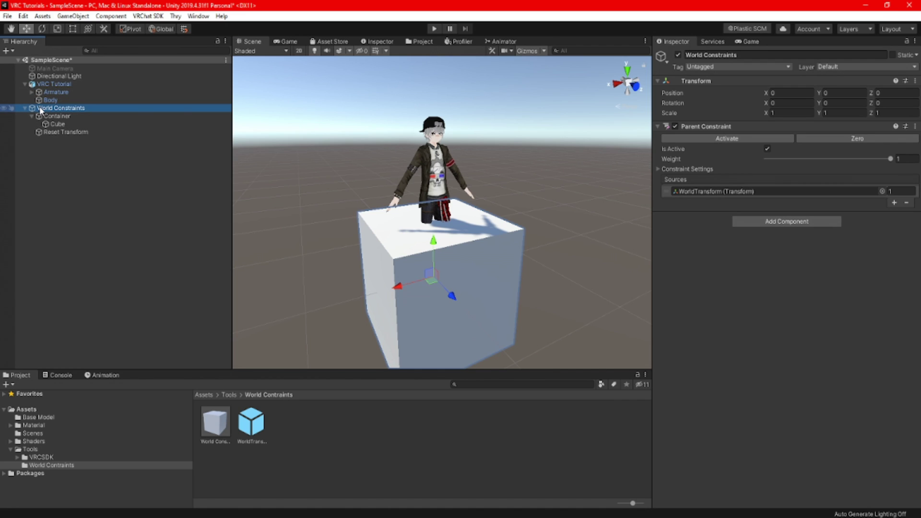
left_click_drag(41, 110, 59, 85)
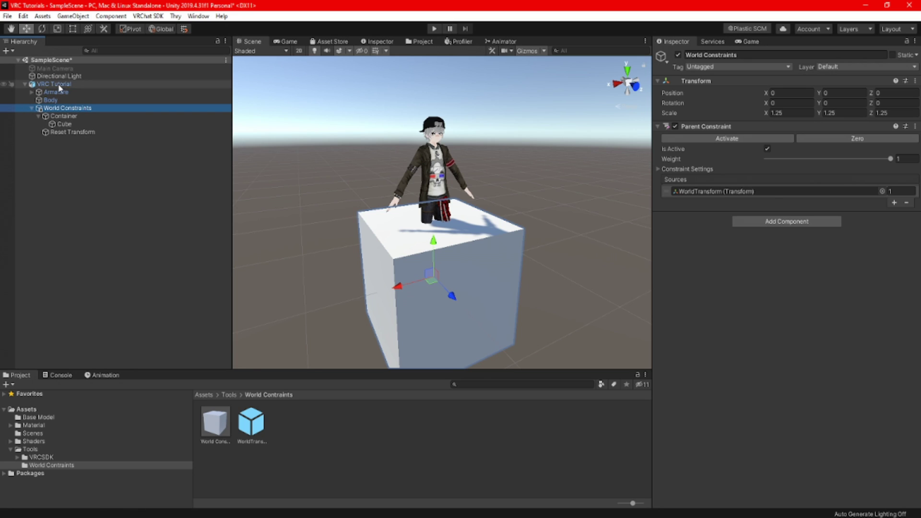
left_click(59, 132)
left_click_drag(58, 130, 56, 86)
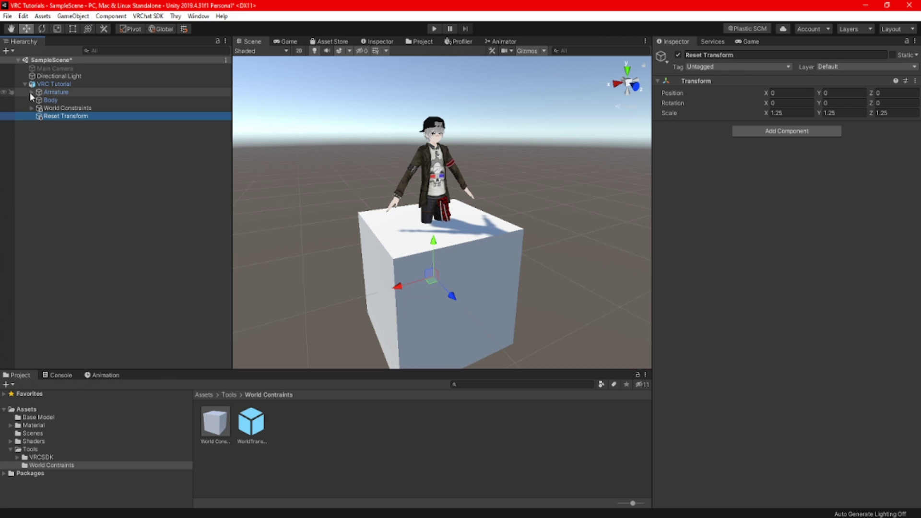
Move the Cube in front of the avatar to about Y 0.505, Z 1.141, and scale it to 0.5 on all axes
left_click(513, 284)
left_click_drag(529, 284, 392, 156, "alt")
left_click_drag(431, 205, 541, 217)
left_click(792, 112)
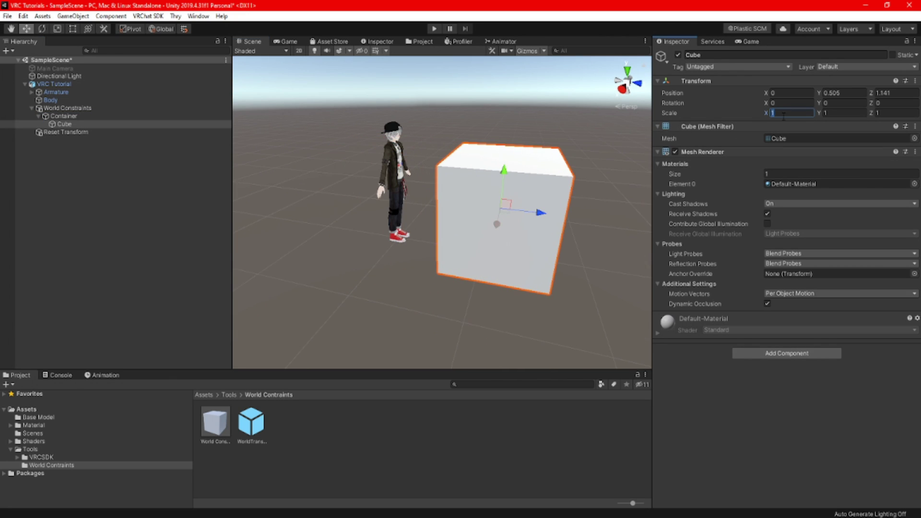
type(".5")
key("Tab")
type(".5")
key("Tab")
type(".5")
Lower the Cube to a Y position of about 0.252 so it sits on the floor
left_click(637, 84)
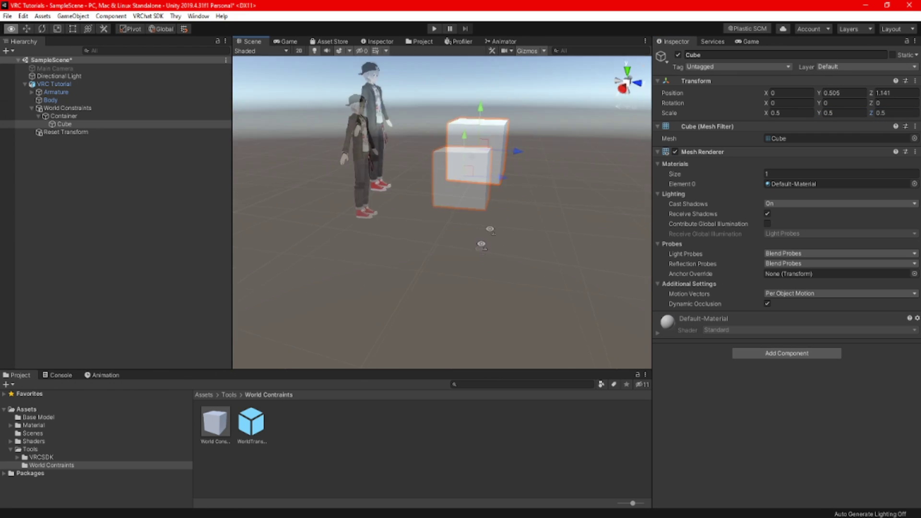
key("f")
left_click_drag(436, 158, 438, 207)
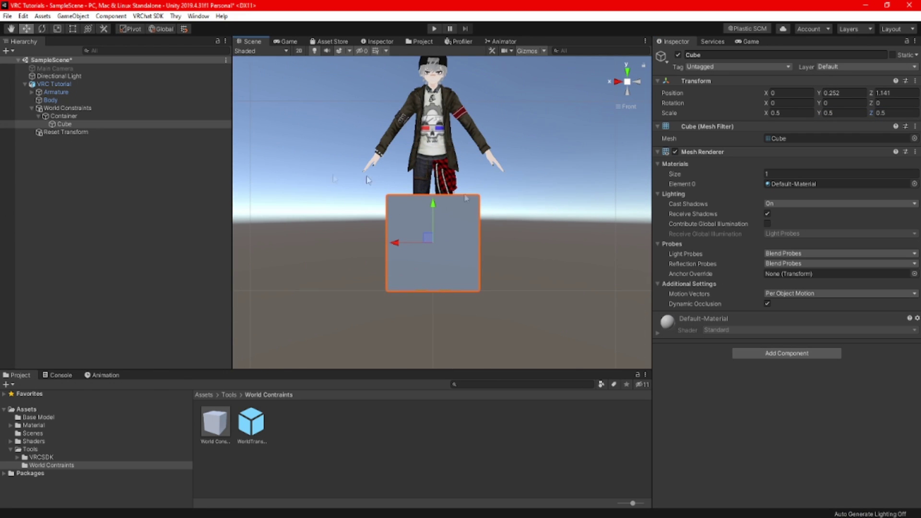
left_click_drag(482, 168, 490, 207, "alt")
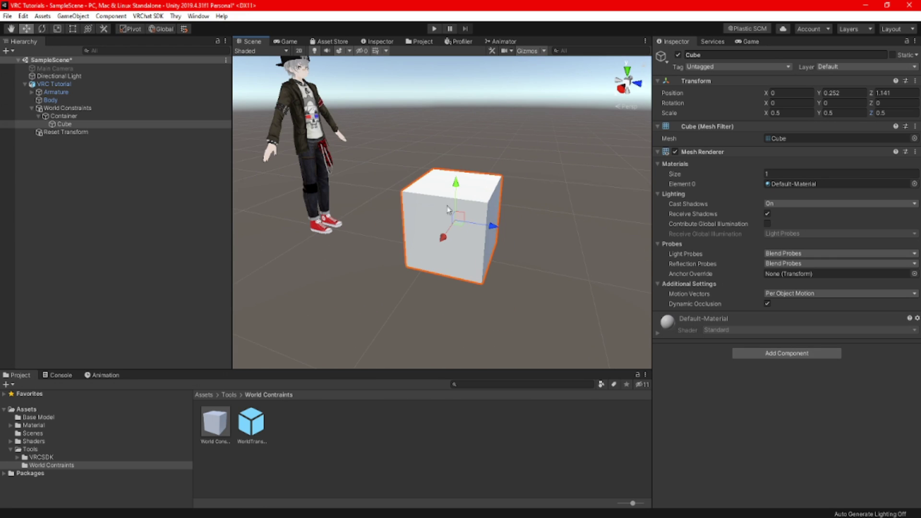
Create a new folder named ParaMenu in the Assets folder
right_click(470, 434)
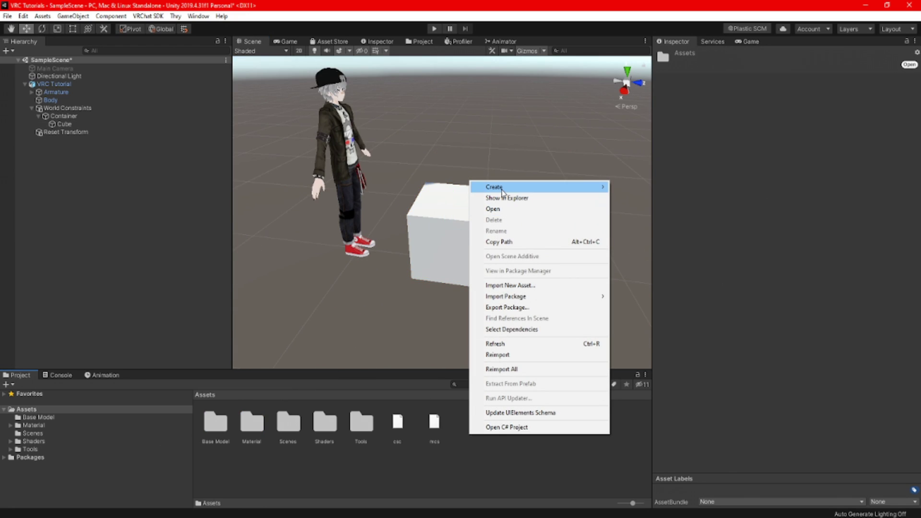
mouse_move(510, 188)
left_click(631, 152)
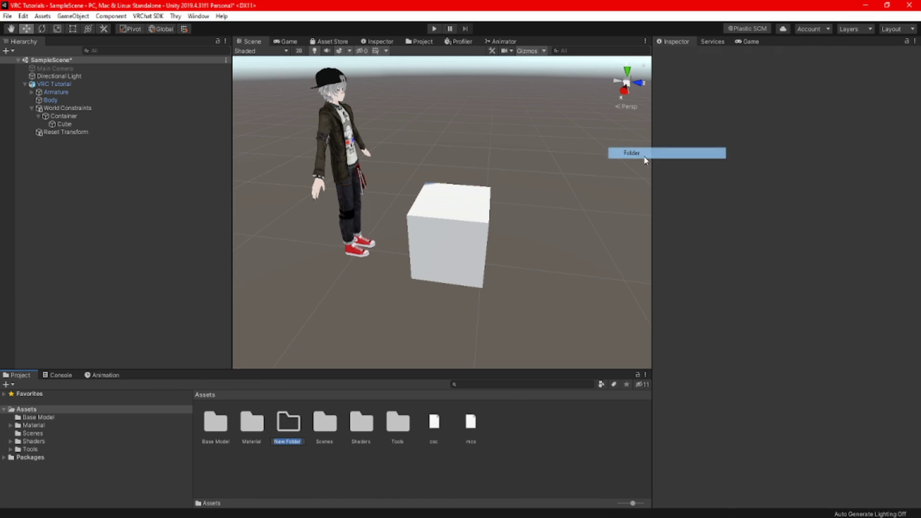
type("P")
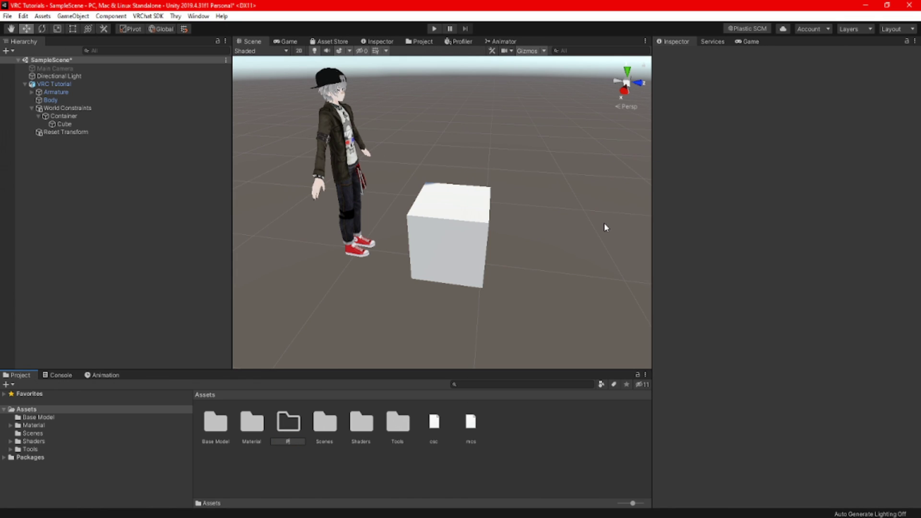
type("araMenu")
key("Return")
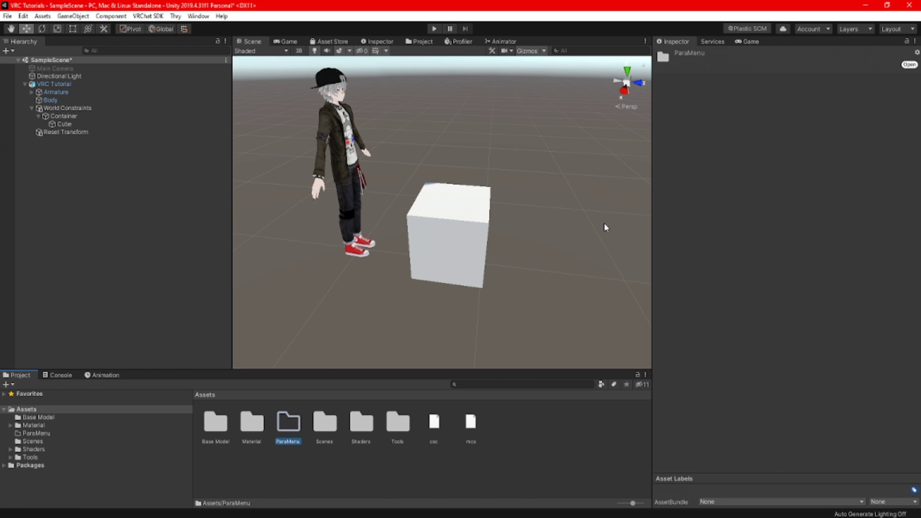
Create a VRChat Expression Parameters asset named ParaTest inside the ParaMenu folder
double_click(288, 422)
right_click(254, 422)
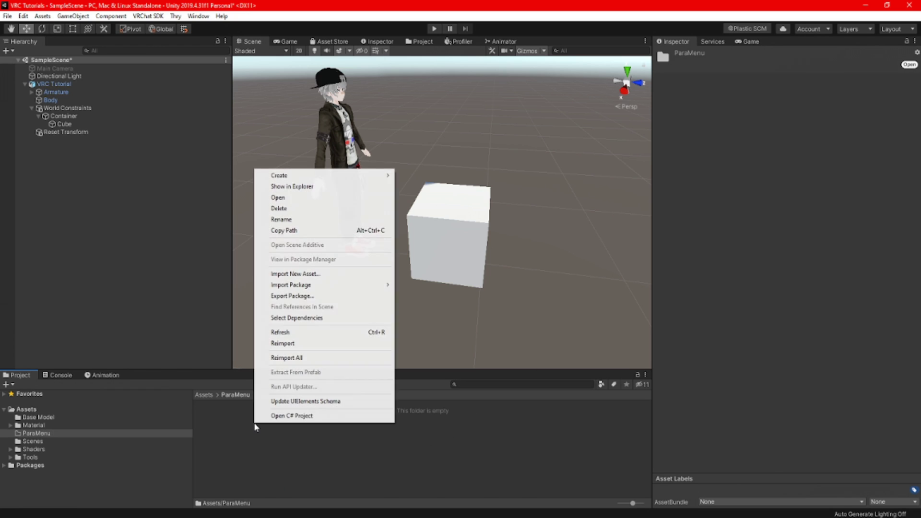
mouse_move(302, 180)
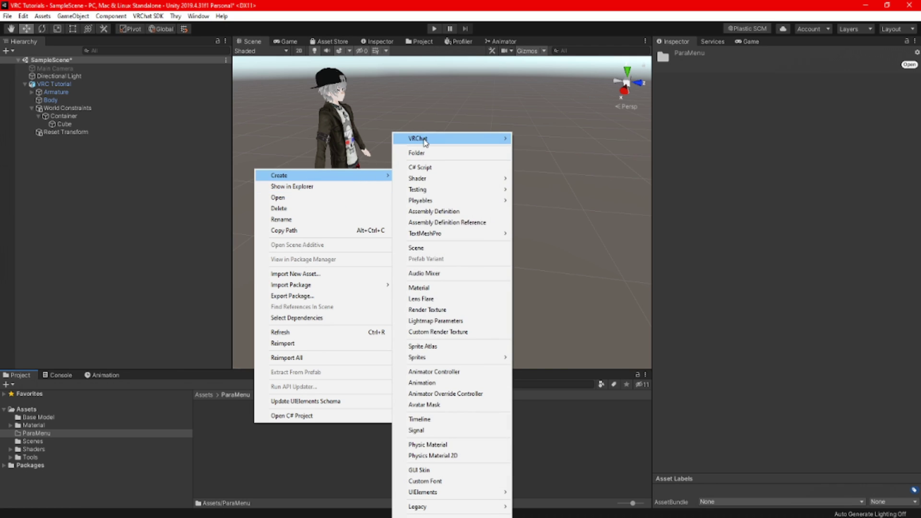
mouse_move(431, 139)
mouse_move(535, 139)
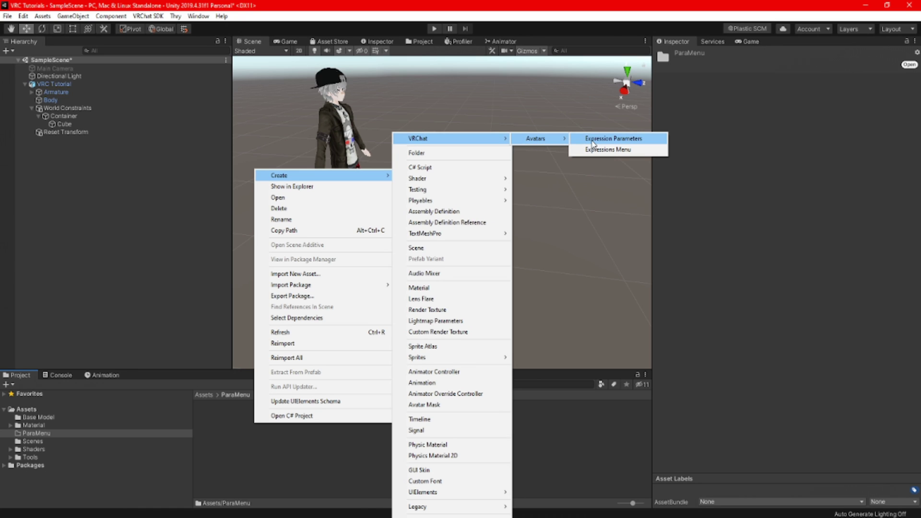
left_click(609, 139)
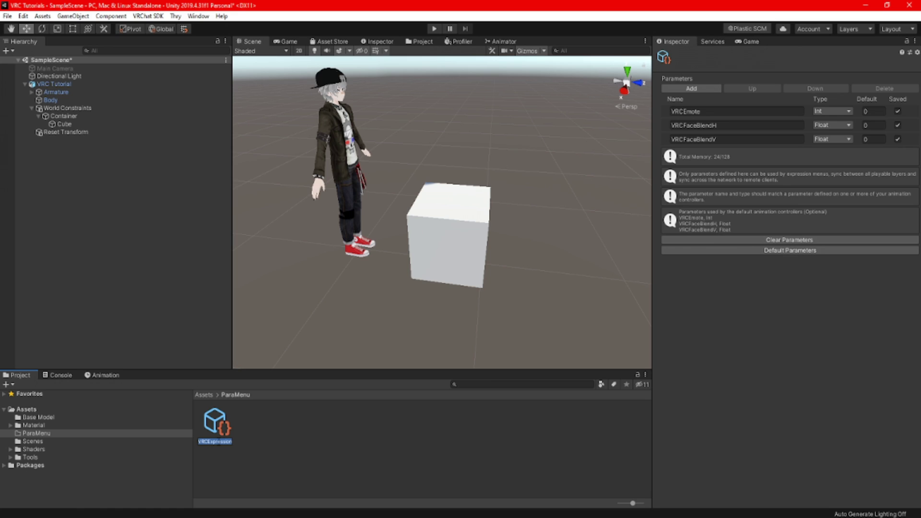
type("ParaTest")
left_click(246, 425)
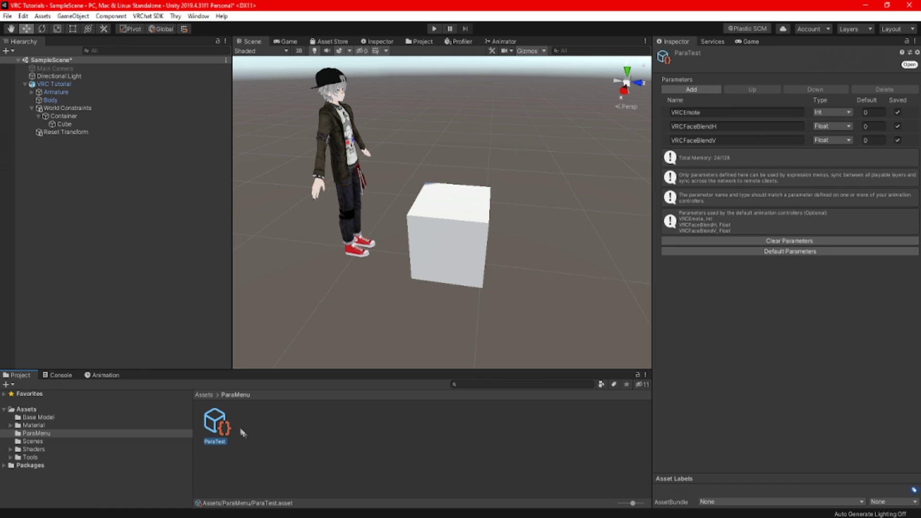
Create a VRChat Expressions Menu asset named MenuTest in the ParaMenu folder
right_click(245, 426)
mouse_move(270, 179)
mouse_move(403, 139)
mouse_move(513, 140)
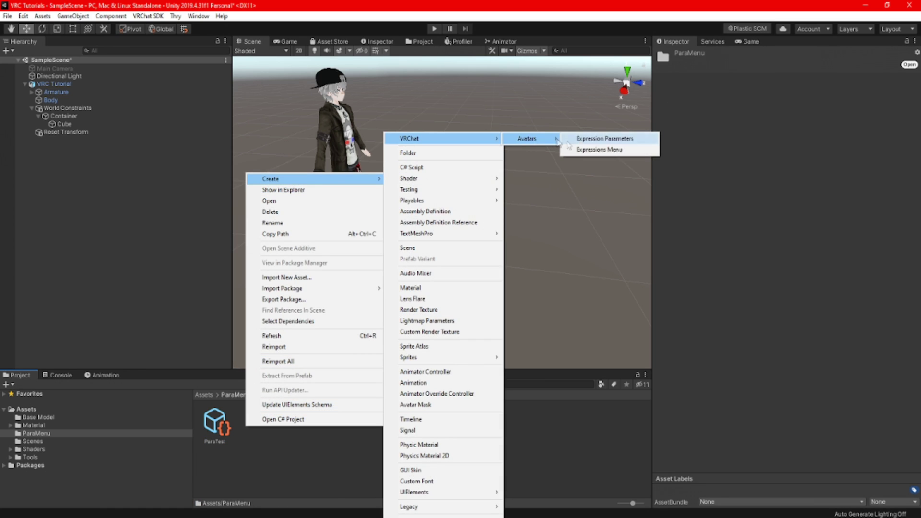
left_click(590, 151)
type("MenuTest")
key("Return")
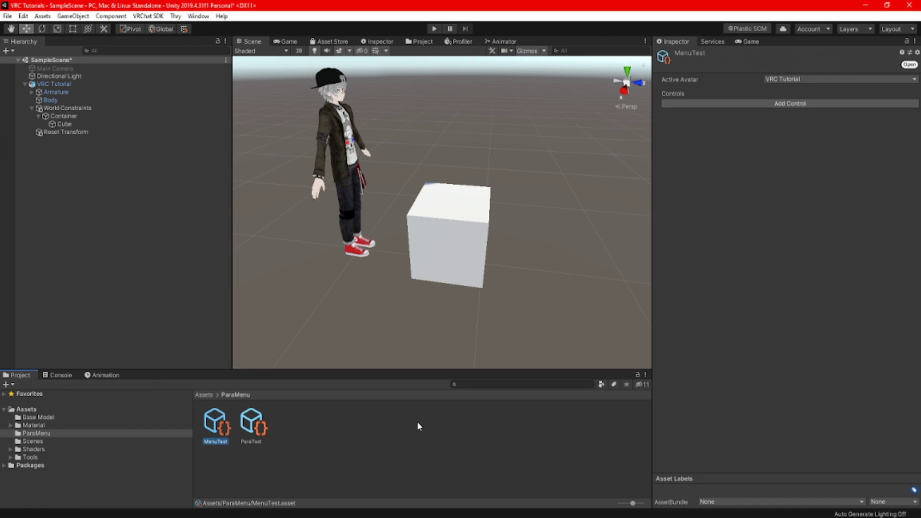
Customize the expressions in VRC Tutorial's avatar descriptor, assigning ParaTest as the parameters and MenuTest as the menu
middle_click_drag(350, 292, 386, 316)
left_click(71, 86)
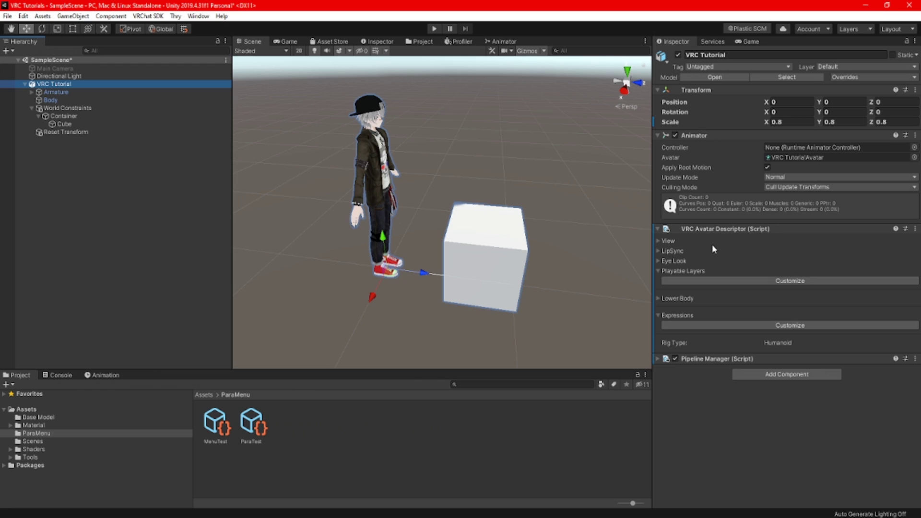
left_click(709, 326)
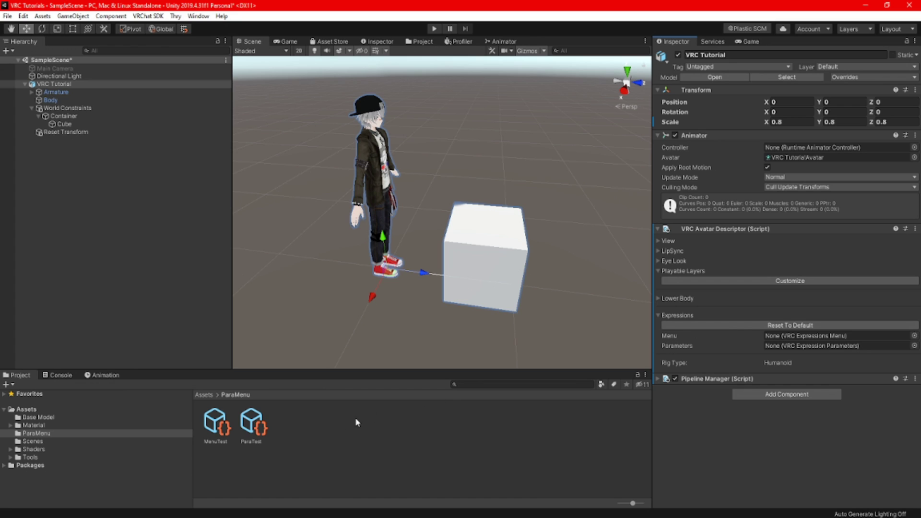
left_click_drag(254, 431, 787, 346)
left_click_drag(216, 424, 781, 336)
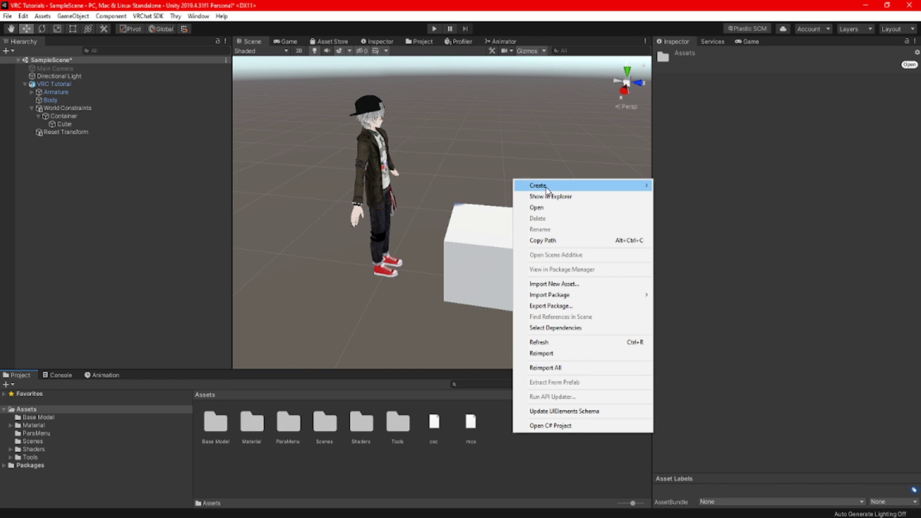
Create a new folder named FX in the Assets folder
mouse_move(546, 189)
left_click(674, 153)
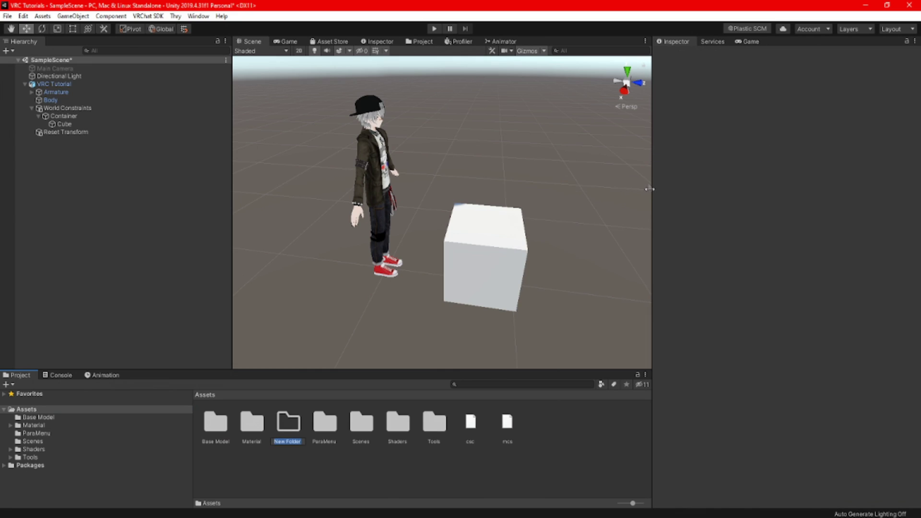
type("FX")
key("Return")
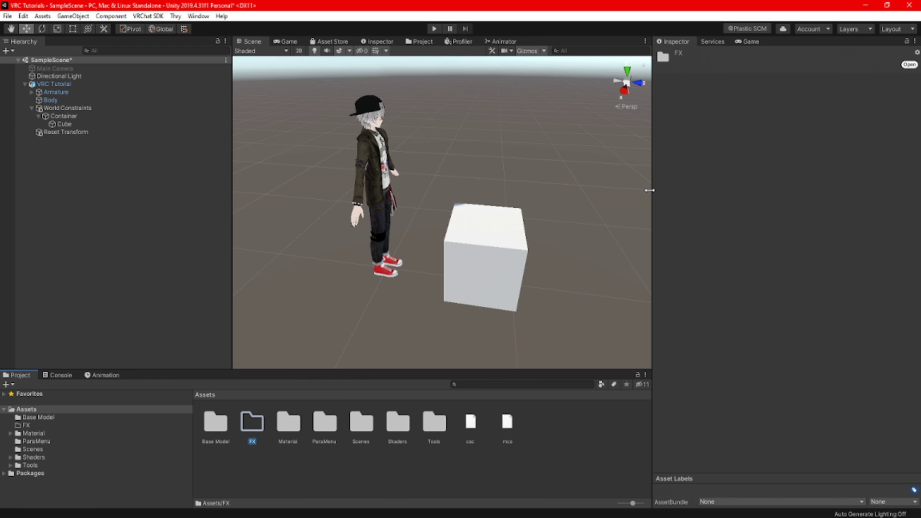
Open the Controllers folder inside the Animation folder of the VRCSDK's Examples3 under Tools
double_click(432, 425)
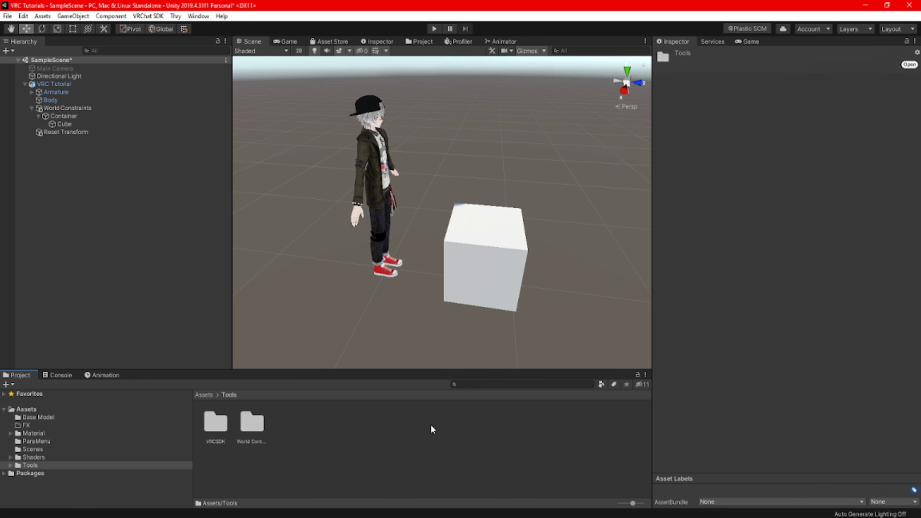
double_click(215, 424)
double_click(251, 424)
double_click(215, 424)
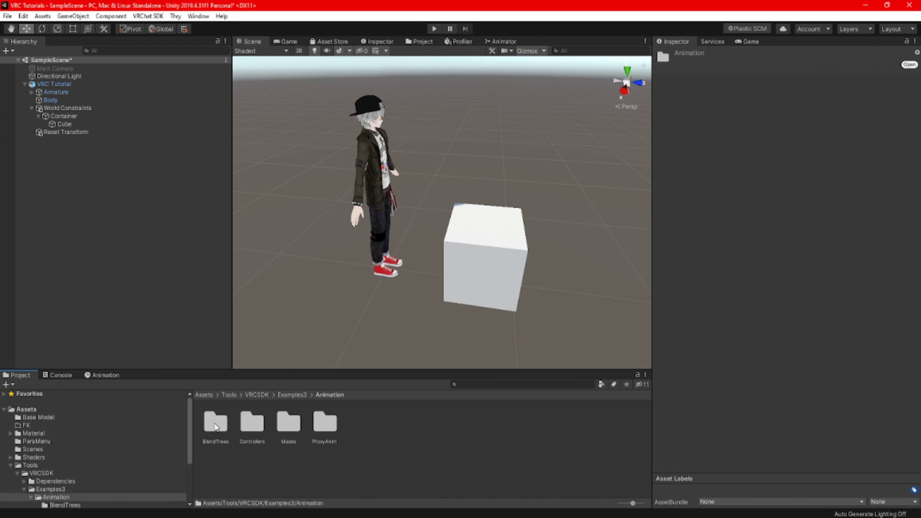
double_click(252, 427)
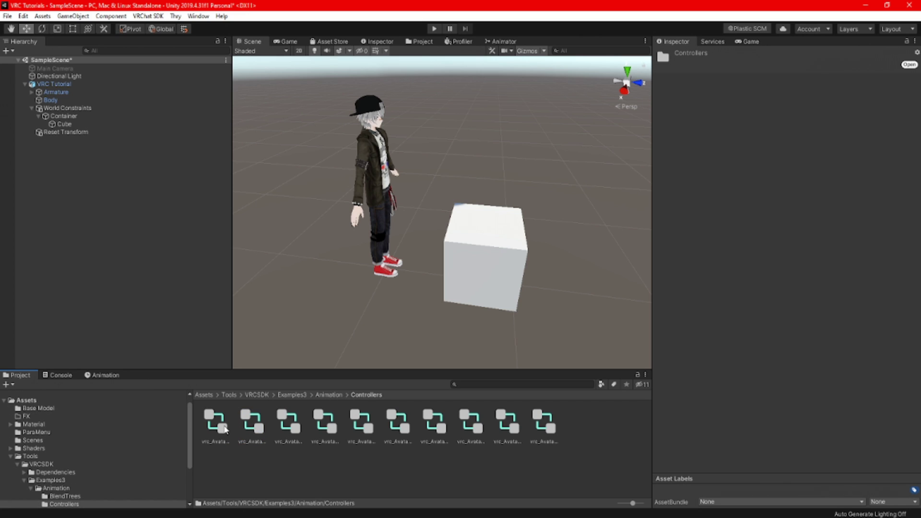
Examine the example avatar animator controllers, comparing the layers of vrc_AvatarV3HandsLayer and vrc_AvatarV3HandsLayer2
double_click(223, 428)
left_click(250, 423)
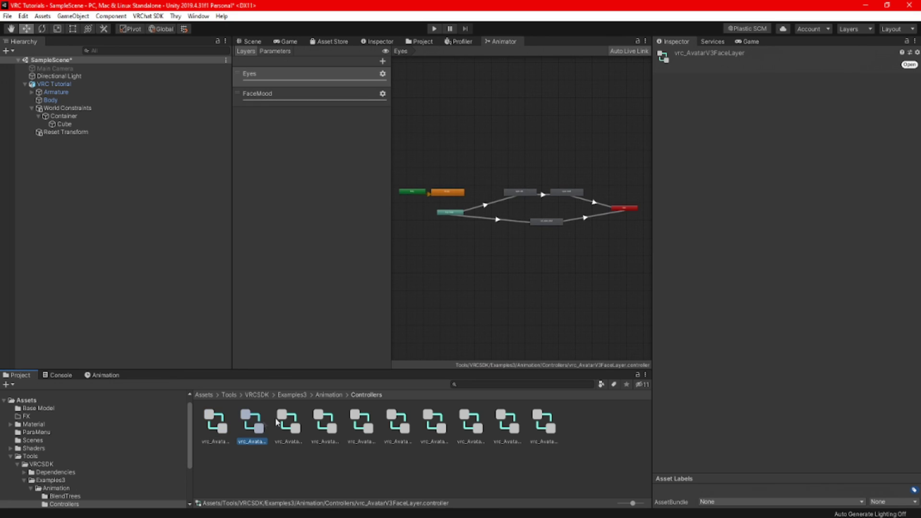
left_click(290, 422)
left_click(325, 425)
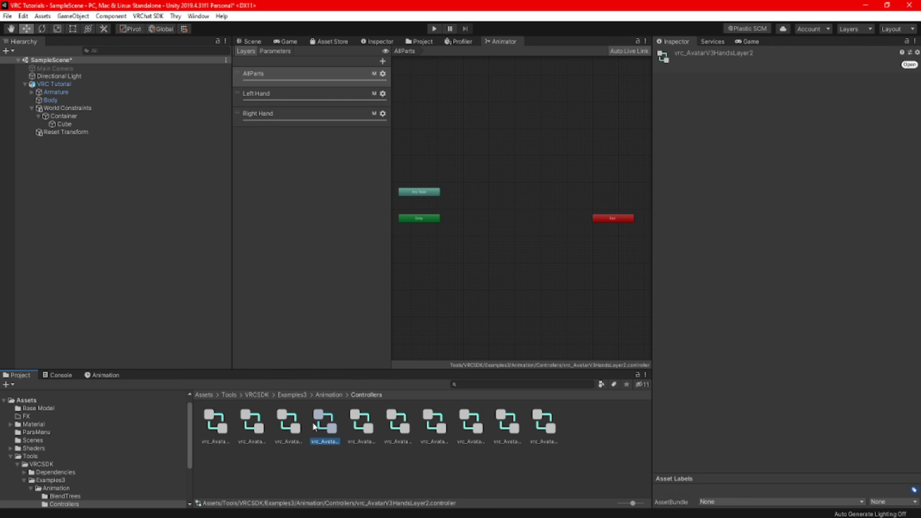
left_click(299, 427)
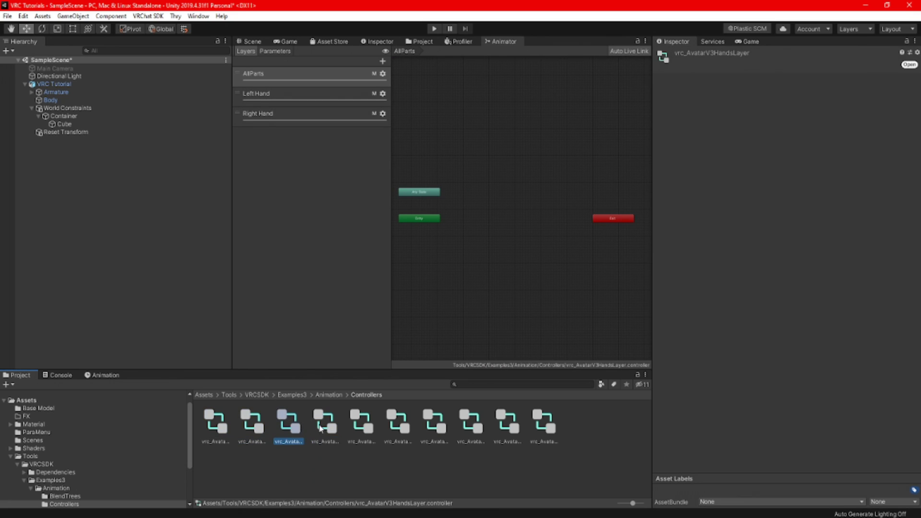
left_click(321, 427)
left_click(288, 428)
left_click(320, 426)
Duplicate the vrc_AvatarV3HandsLayer controller and rename the copy MainFX
left_click(293, 433)
key("ctrl+d")
left_click(325, 431)
left_click(358, 430)
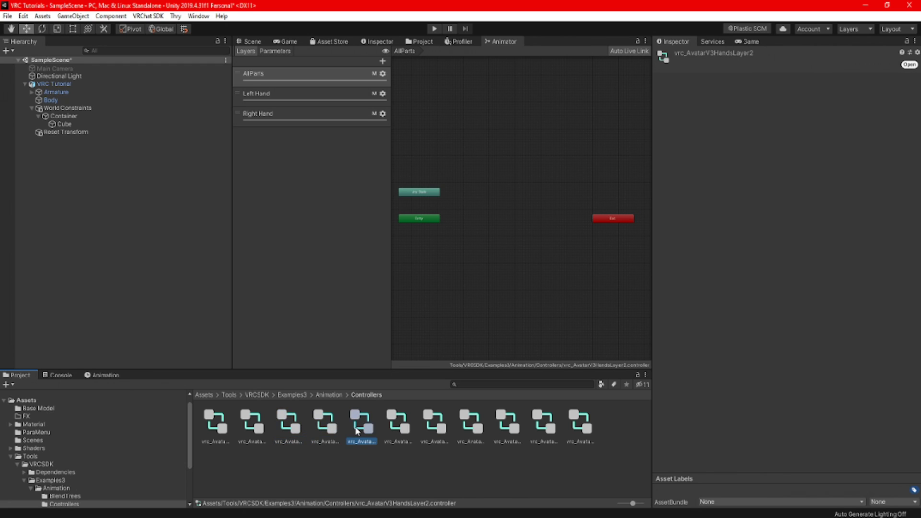
left_click(295, 430)
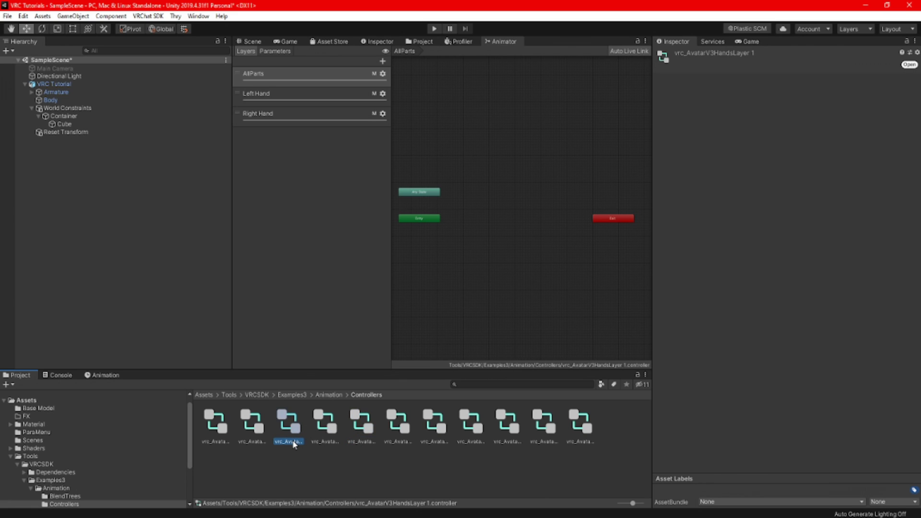
left_click(294, 441)
type("MainFX")
key("Return")
Move the MainFX controller into the FX folder in Assets and open that folder
left_click_drag(216, 420, 42, 426)
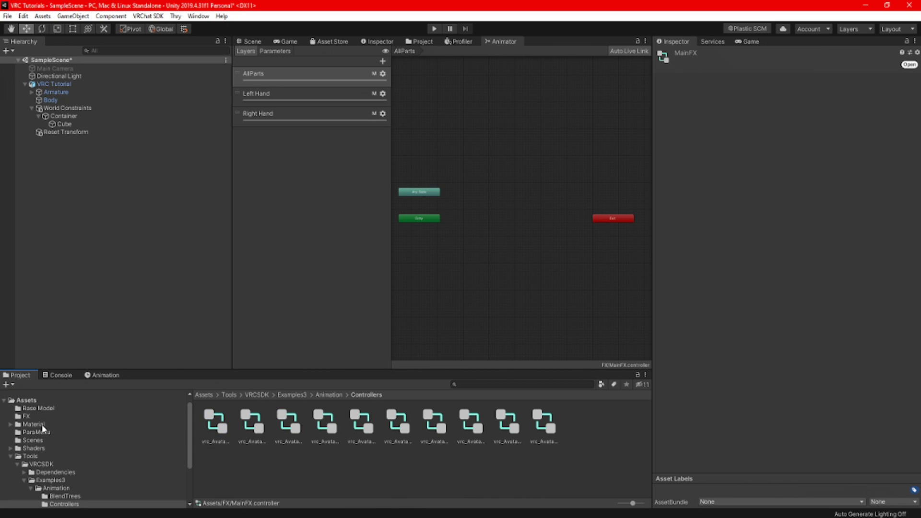
left_click(26, 401)
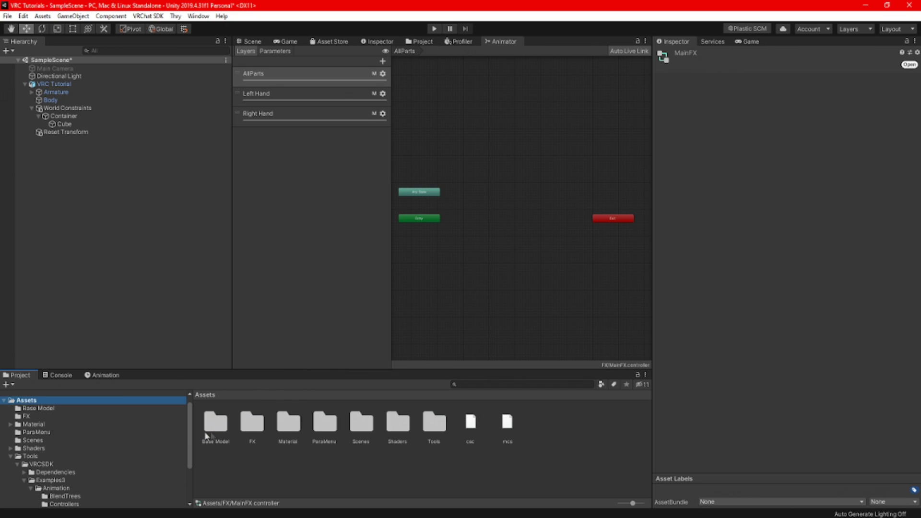
double_click(250, 427)
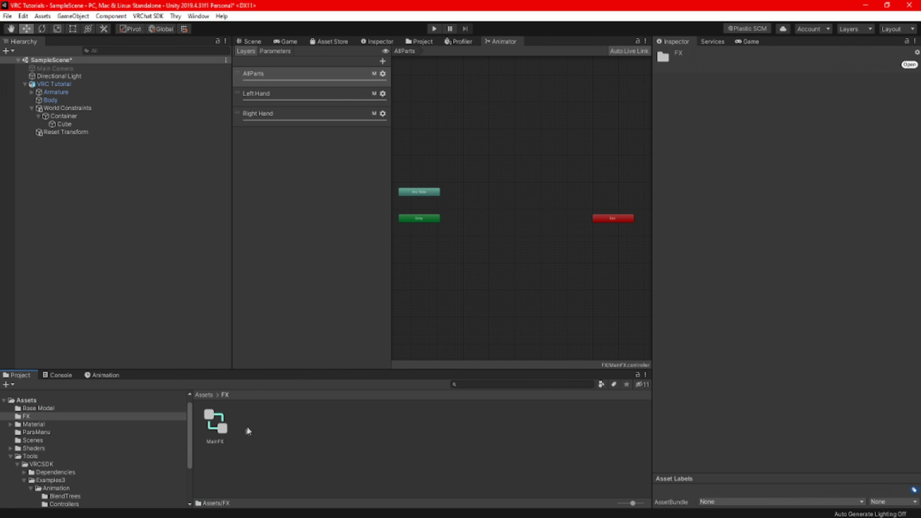
Duplicate the MainFX controller in the FX folder and name the copy TestFX
left_click(215, 425)
key("ctrl+d")
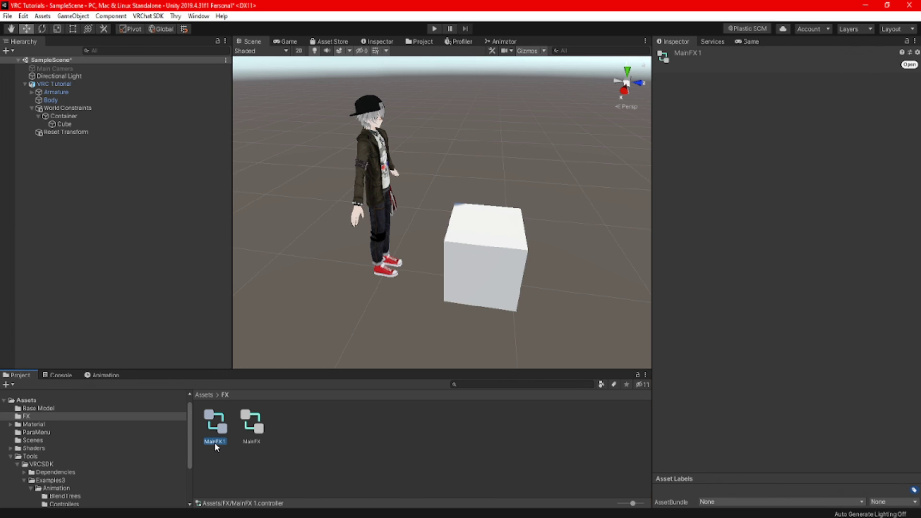
type("Tr")
type("st")
type("FX")
key("Return")
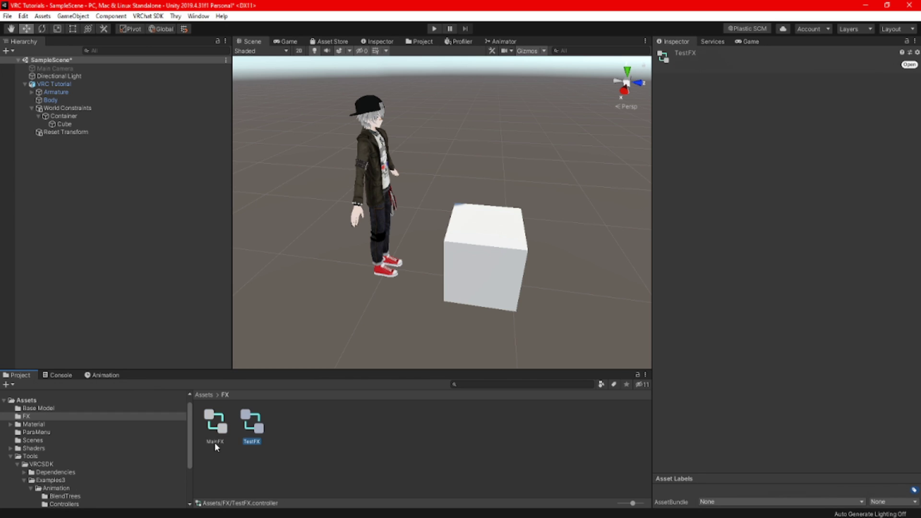
Assign the TestFX controller to the FX playable layer in VRC Tutorial's avatar descriptor
left_click(321, 440)
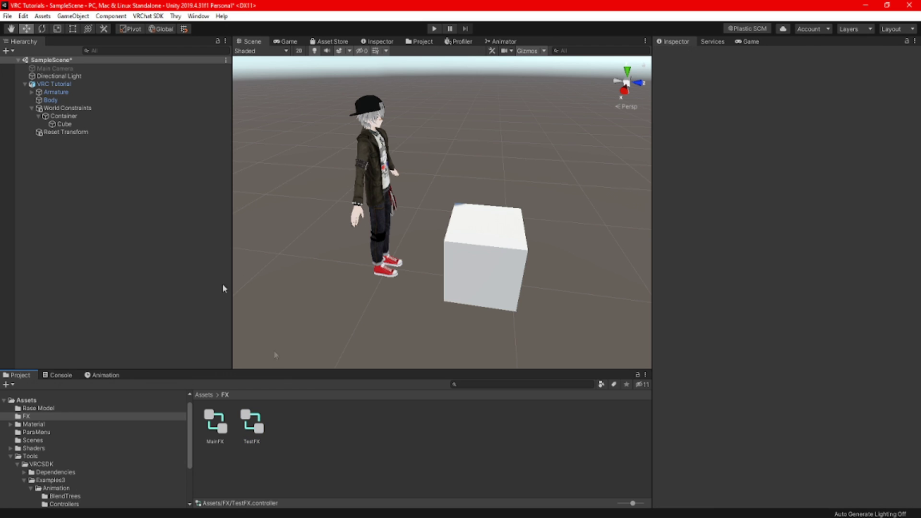
left_click(60, 85)
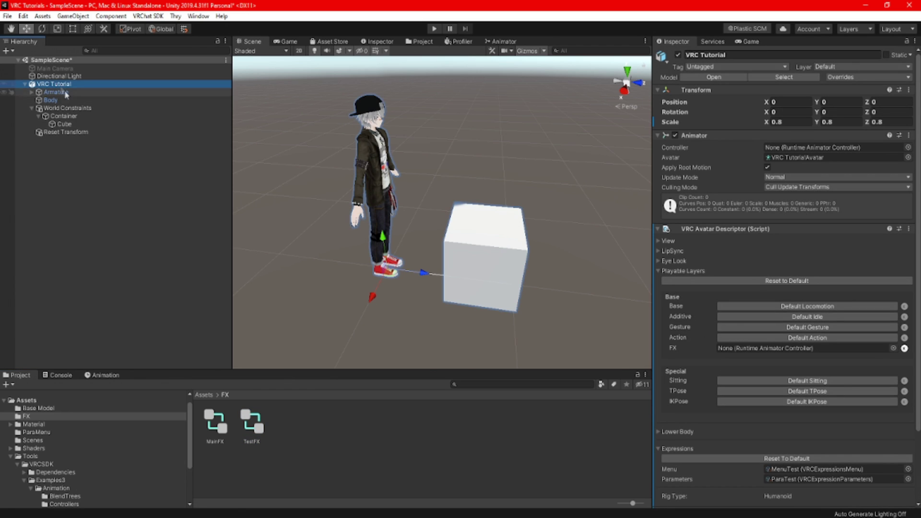
left_click_drag(252, 422, 743, 352)
Open the TestFX controller and add an Int parameter named Test
double_click(252, 422)
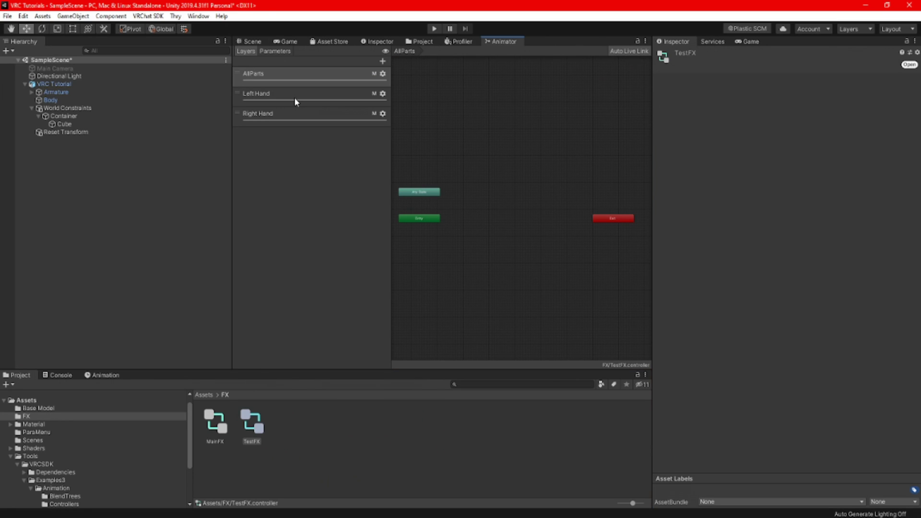
left_click(271, 54)
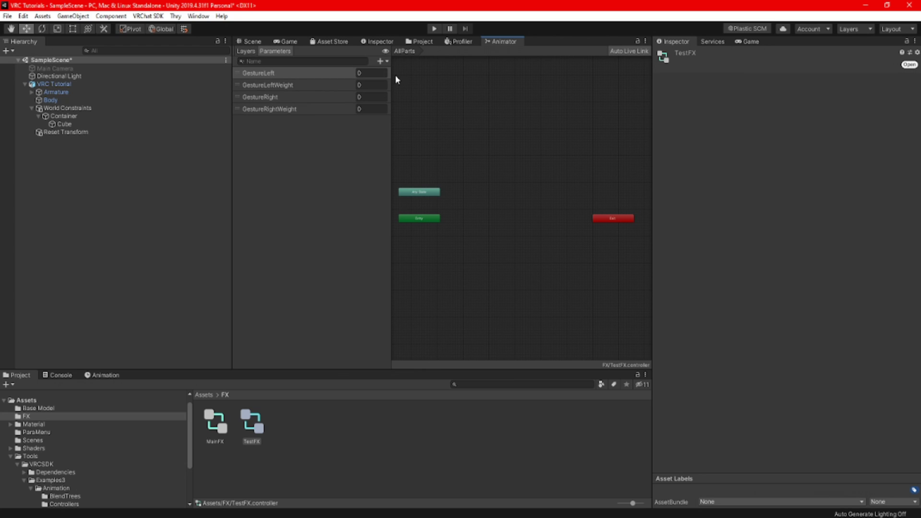
left_click(385, 62)
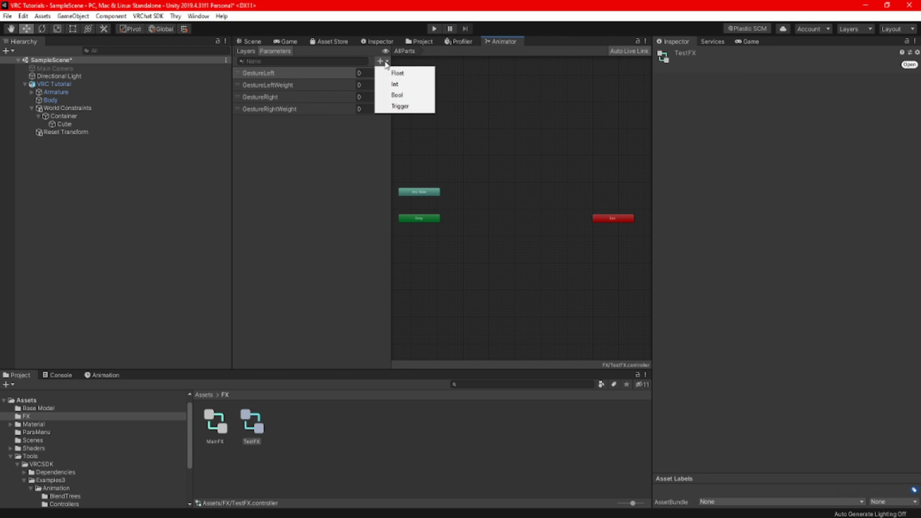
left_click(395, 85)
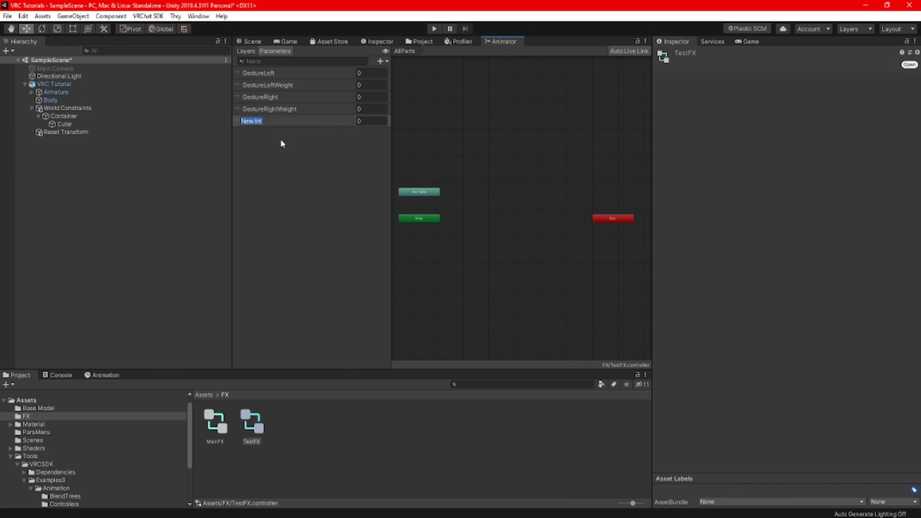
type("Test")
key("Return")
left_click(279, 148)
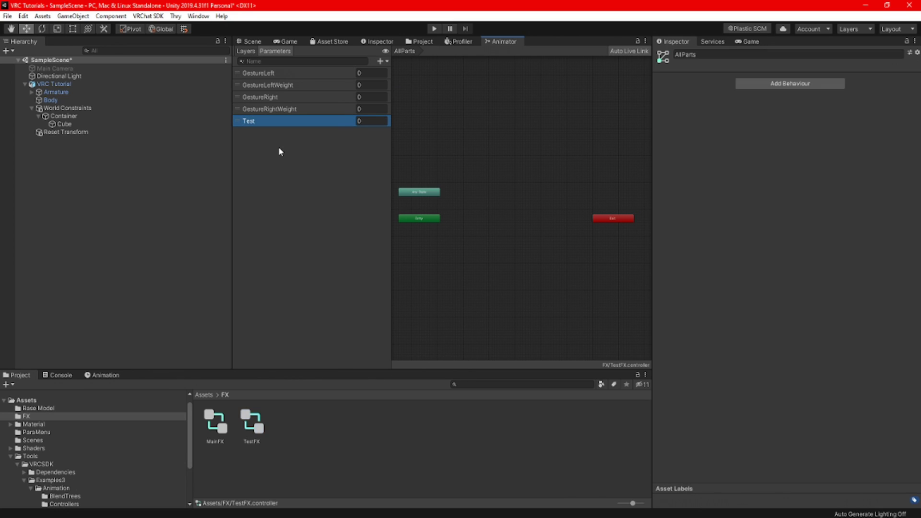
Add a layer named Test to the TestFX controller and raise its weight to the maximum
left_click(246, 51)
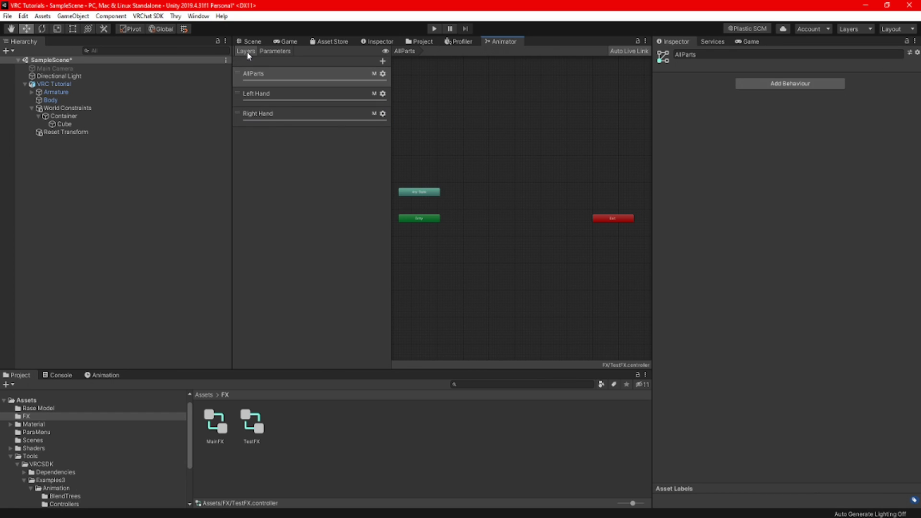
left_click(382, 61)
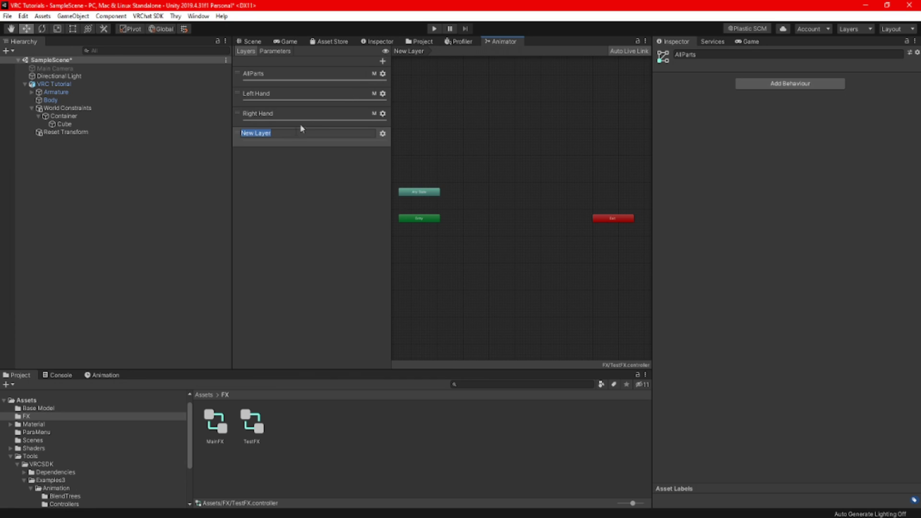
type("Test")
key("Return")
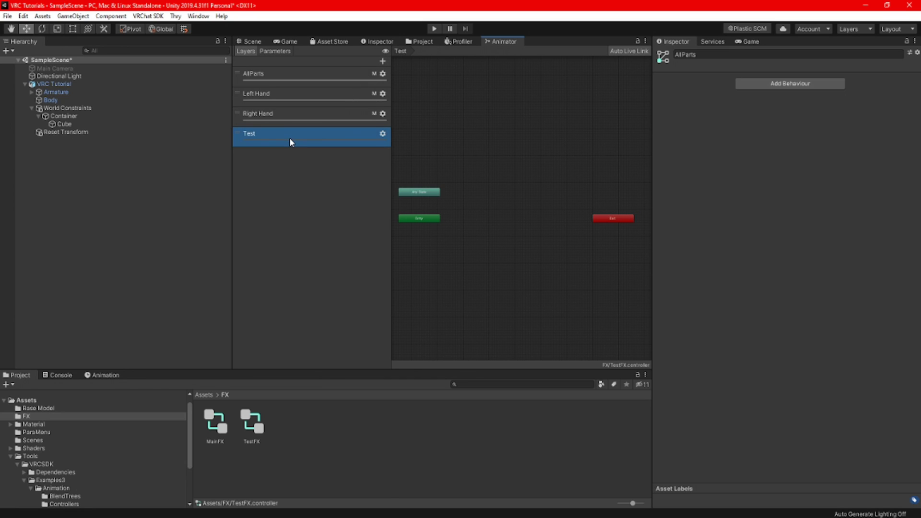
left_click(382, 134)
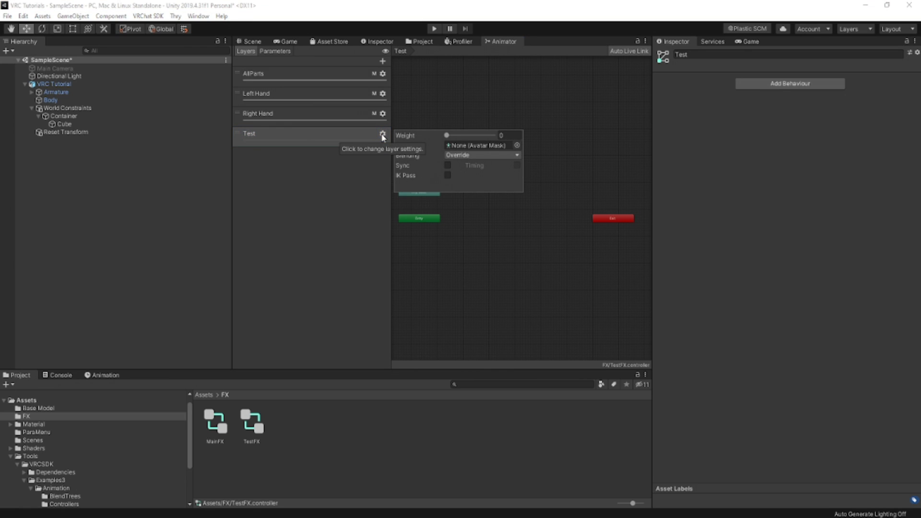
left_click_drag(446, 137, 465, 135)
left_click_drag(465, 135, 495, 135)
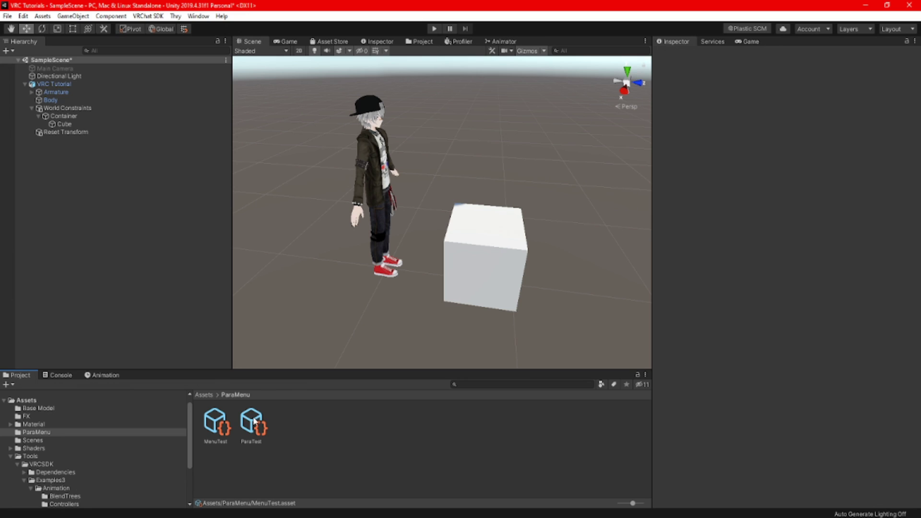
Add an Int parameter named Test to the ParaTest expression parameters in the ParaMenu folder
left_click(257, 425)
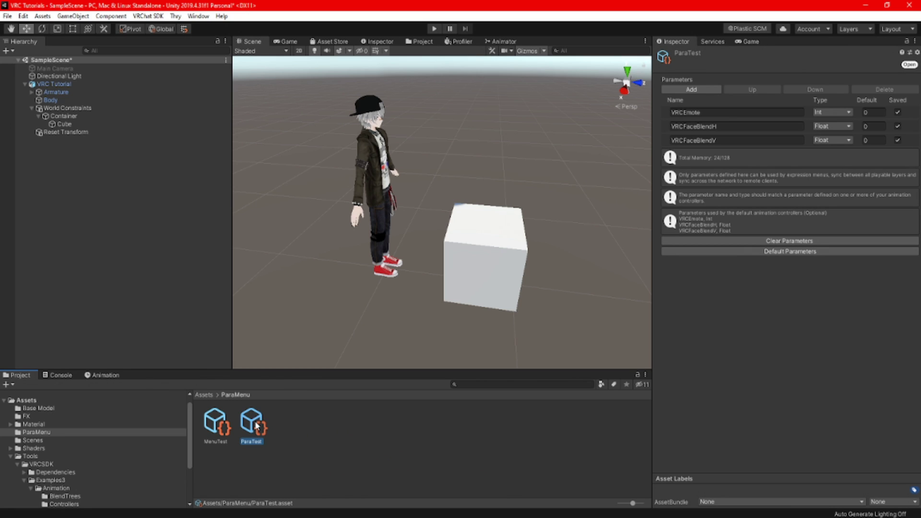
left_click(690, 89)
left_click(726, 155)
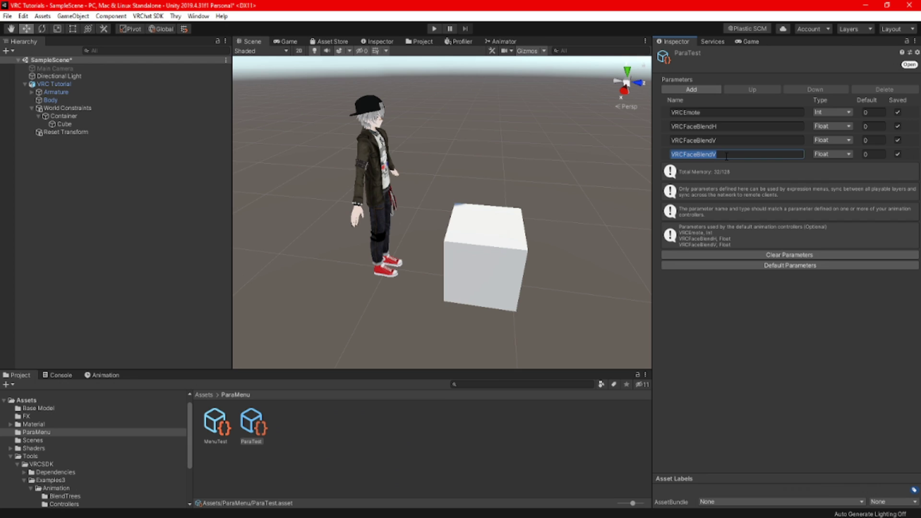
type("Test")
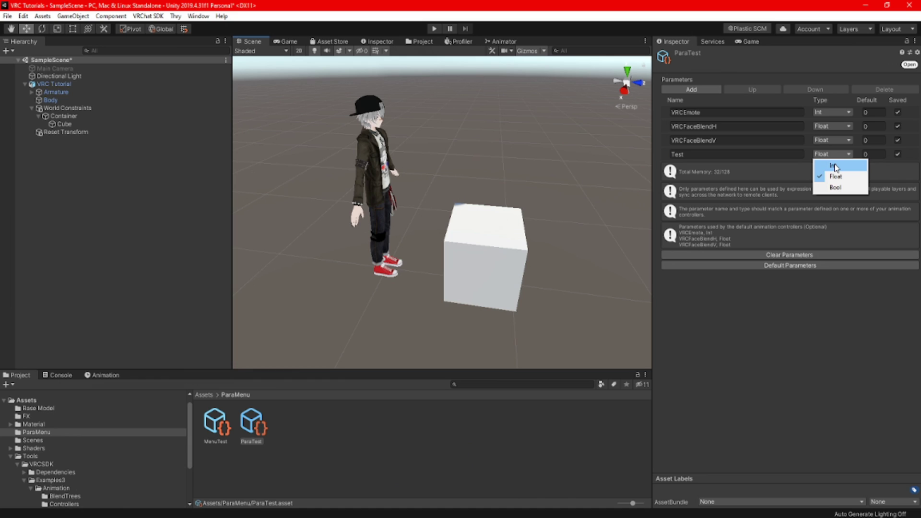
left_click(835, 166)
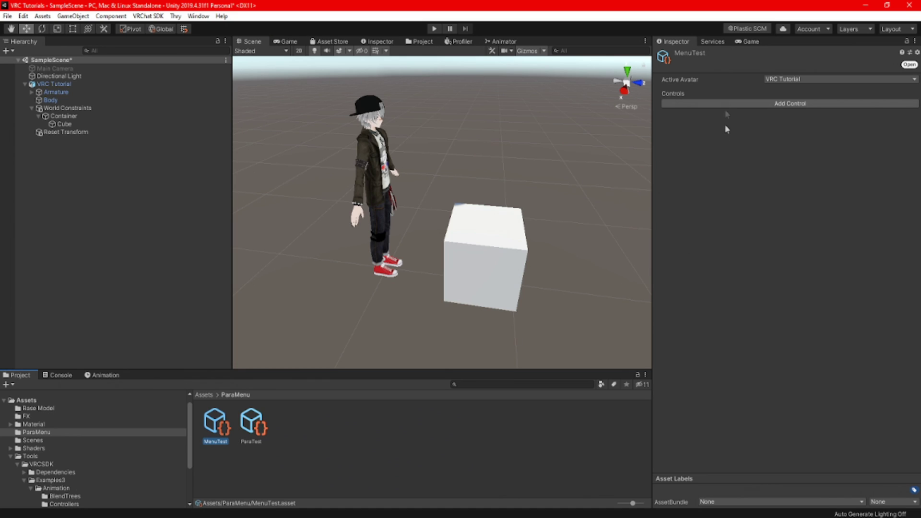
Add a Toggle control named Test 1 to the MenuTest expressions menu, driven by the Test, Int parameter
left_click(723, 104)
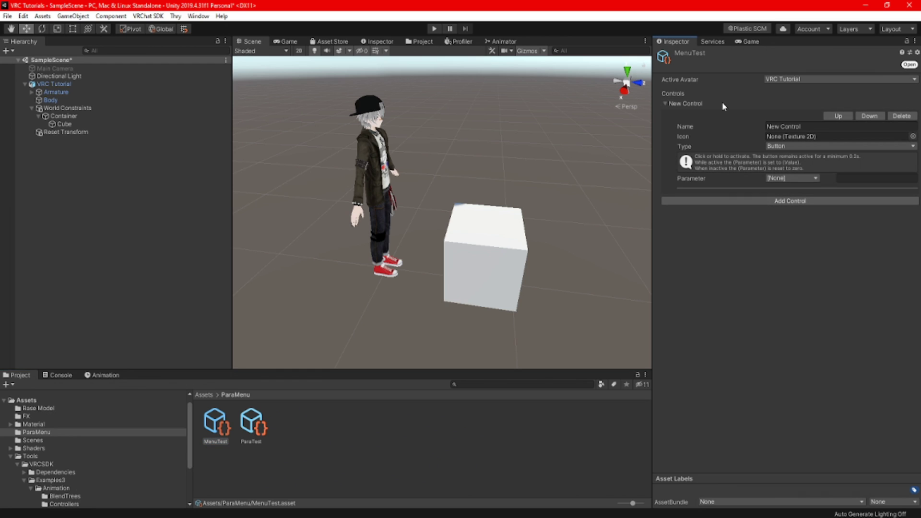
left_click(788, 126)
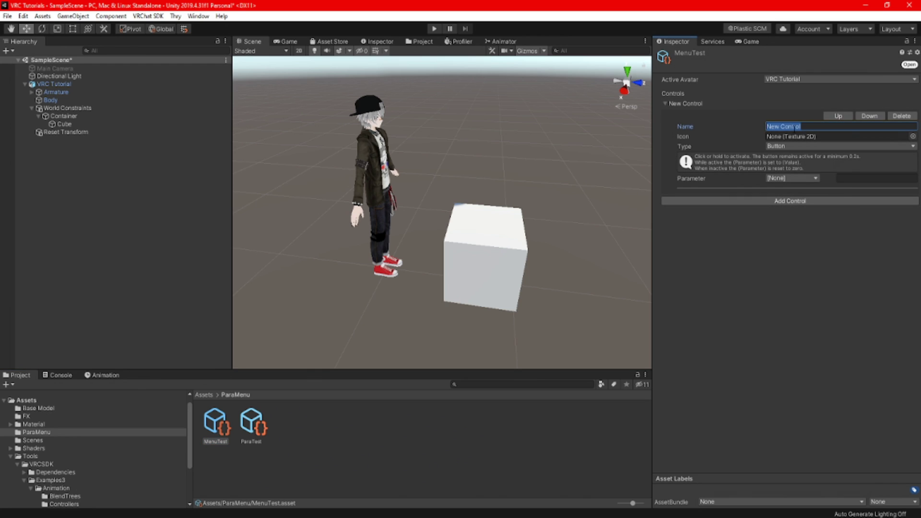
type("Test 1")
left_click(789, 145)
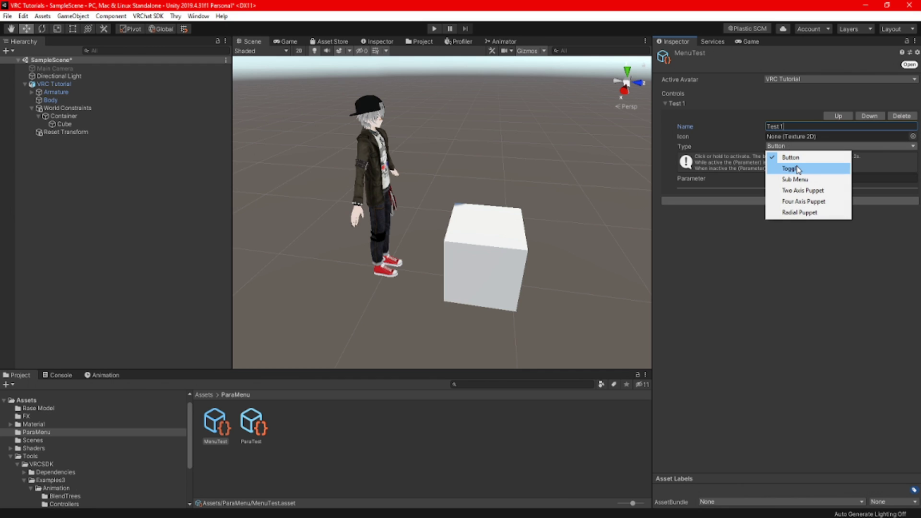
left_click(795, 171)
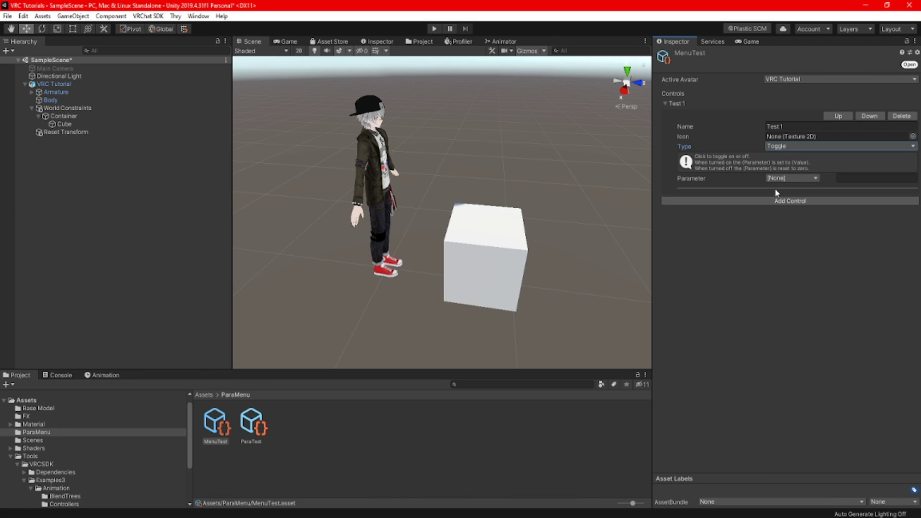
left_click(787, 177)
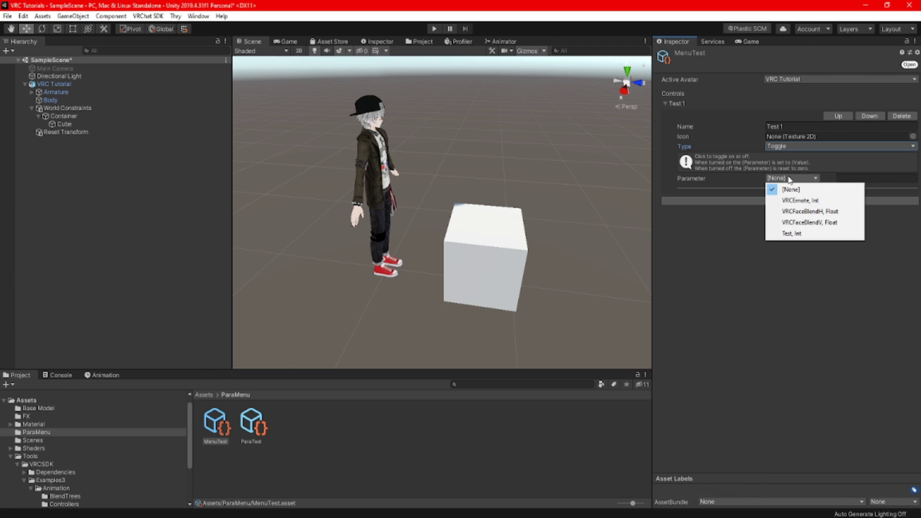
left_click(797, 234)
Create a folder named Animations inside the FX folder
left_click(26, 416)
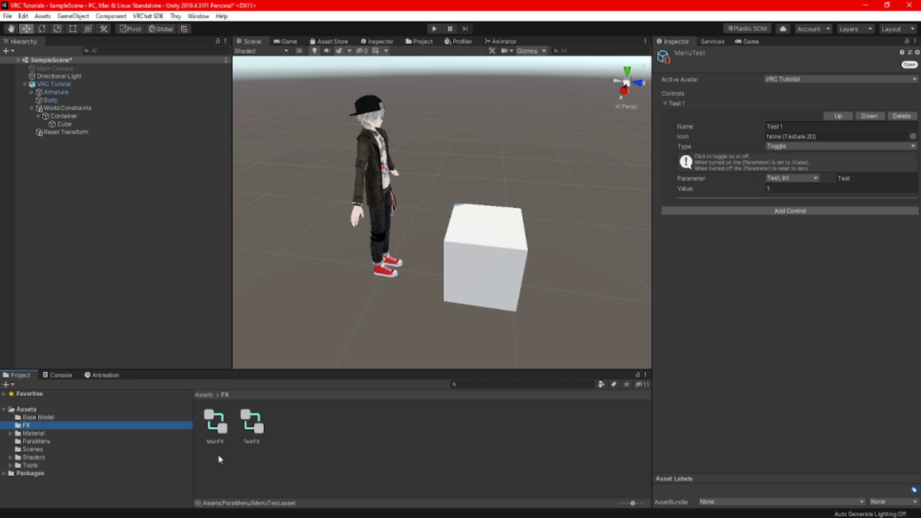
right_click(219, 456)
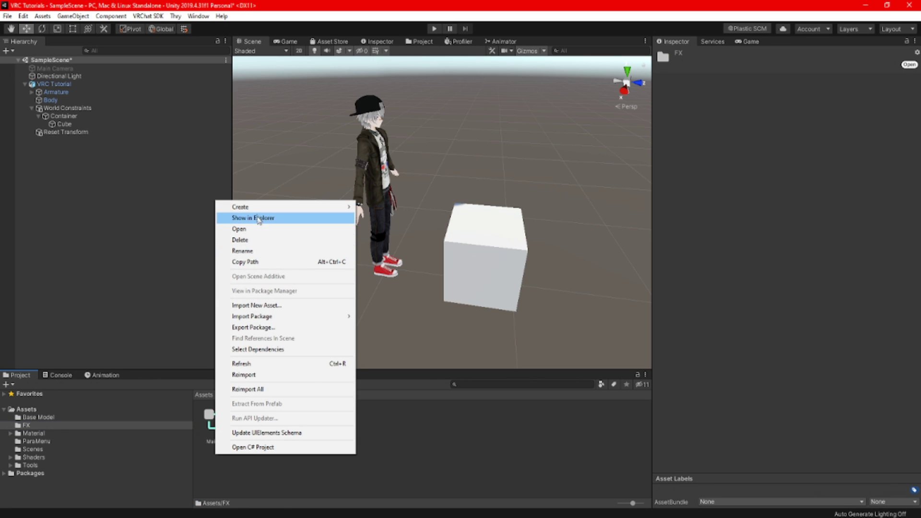
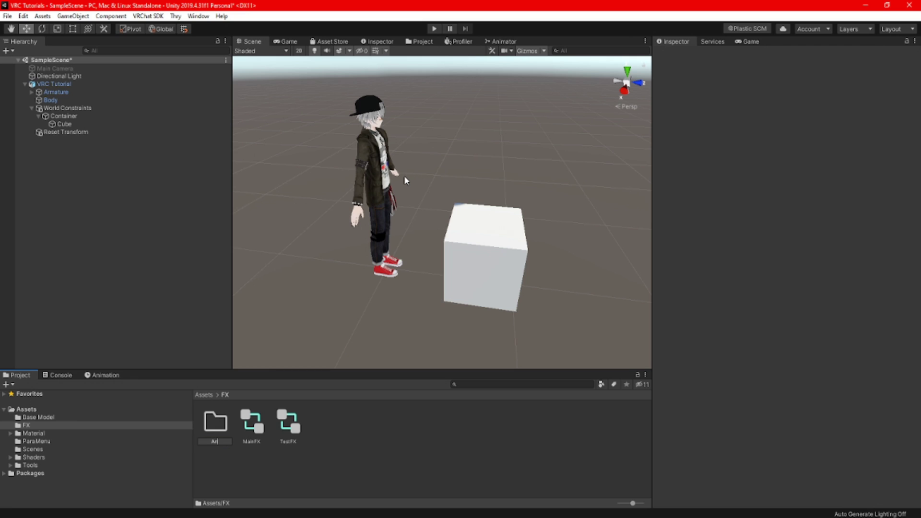
type("at")
type("ed")
type("ns")
key("Return")
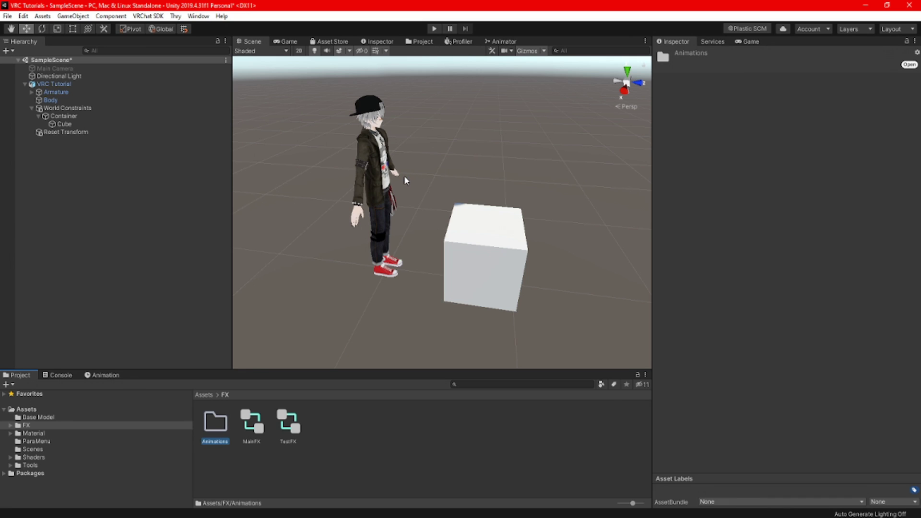
Duplicate the VRC Tutorial avatar, then collapse and deactivate the original
left_click(53, 85)
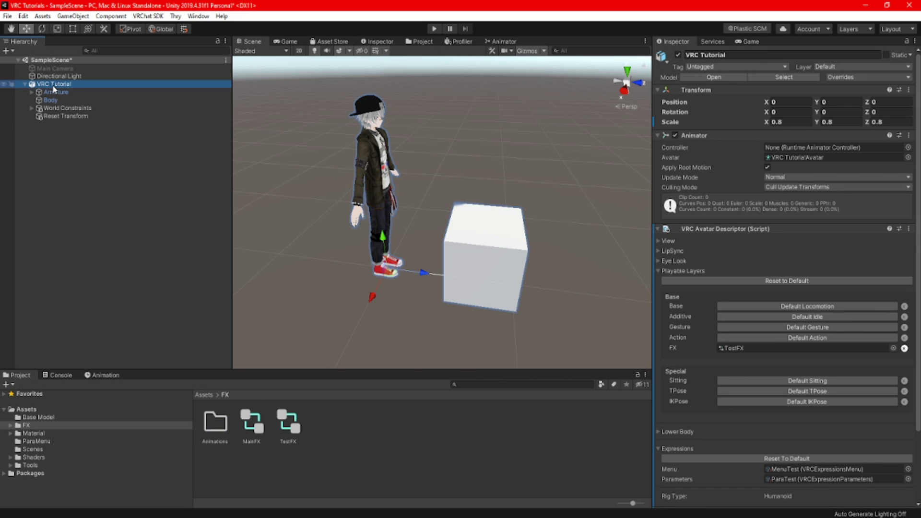
key("ctrl+d")
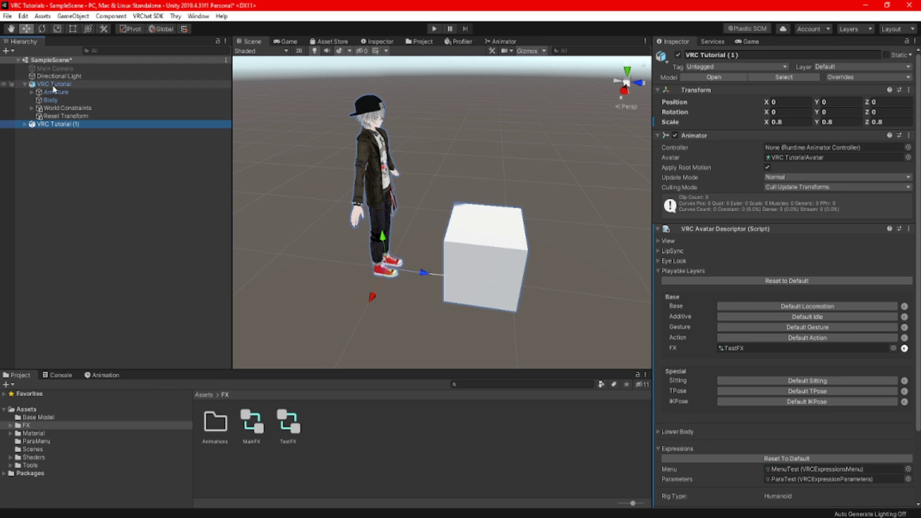
left_click(53, 84)
left_click(24, 84)
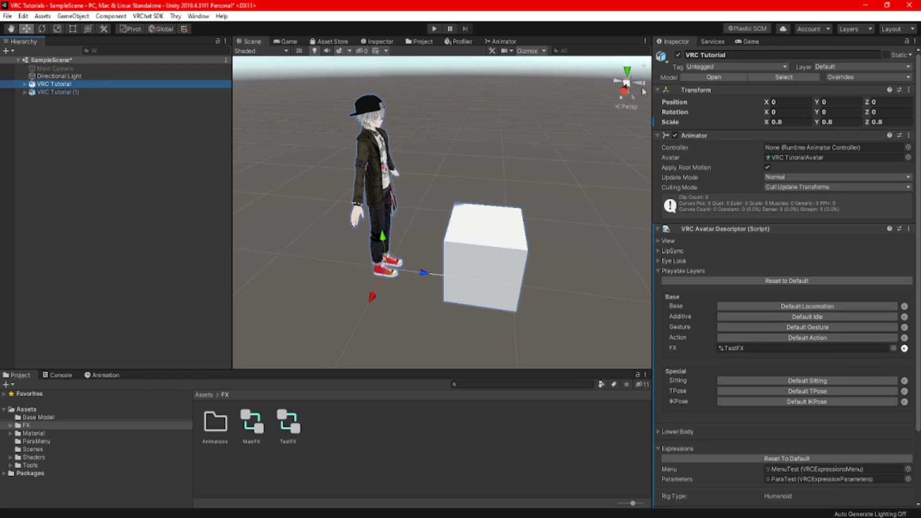
left_click(678, 57)
Create an animation clip named Test On for the duplicated avatar VRC Tutorial (1)
left_click(80, 92)
left_click(102, 375)
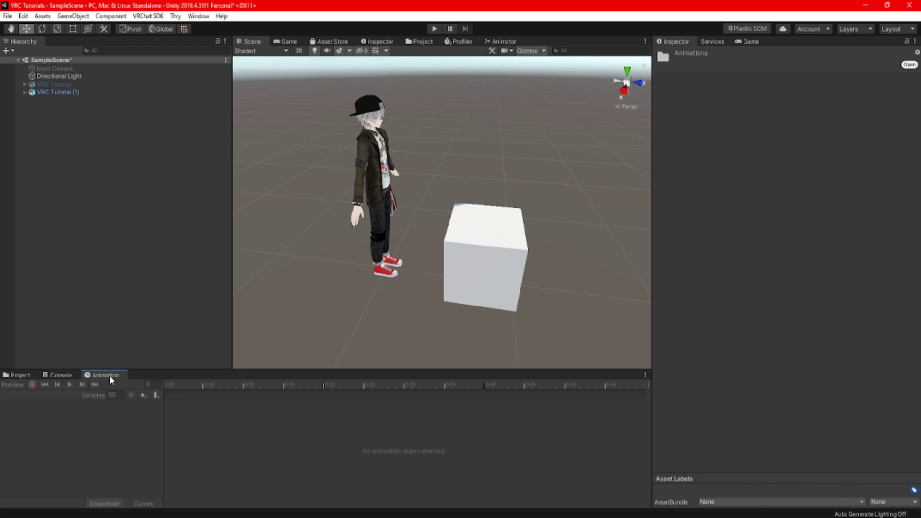
left_click(71, 94)
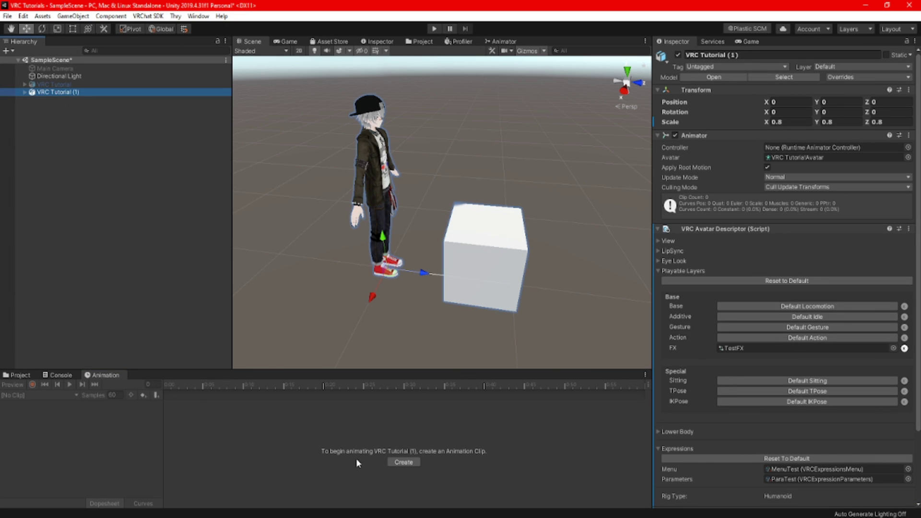
left_click(401, 463)
type("0")
type("n")
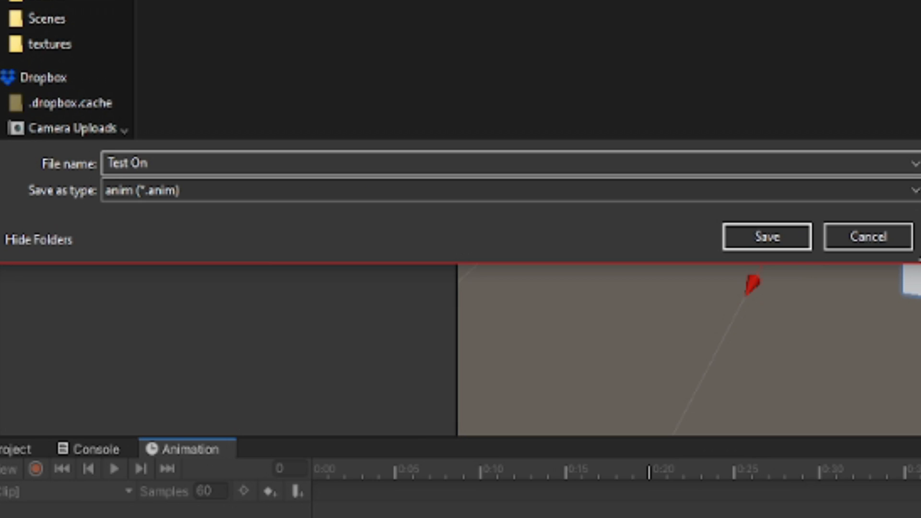
left_click(751, 235)
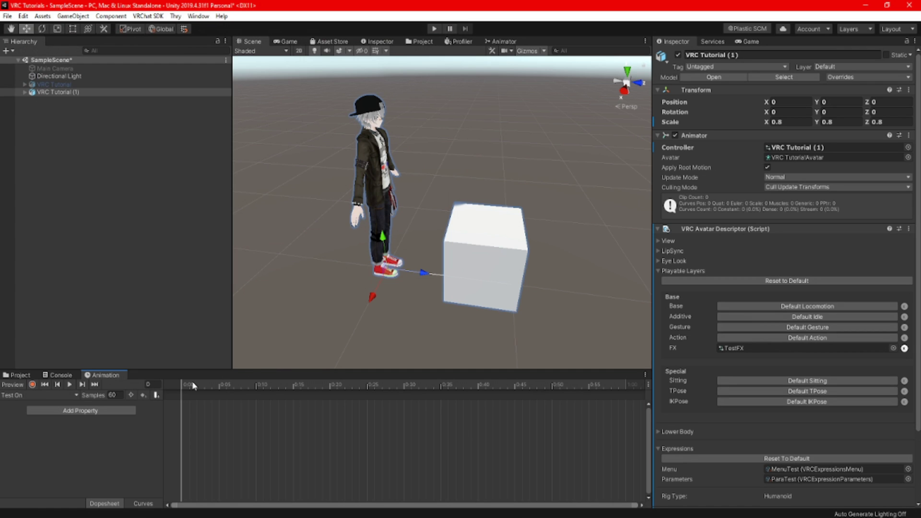
Start recording the Test On clip and key the Cube as active at frame 0
left_click(32, 384)
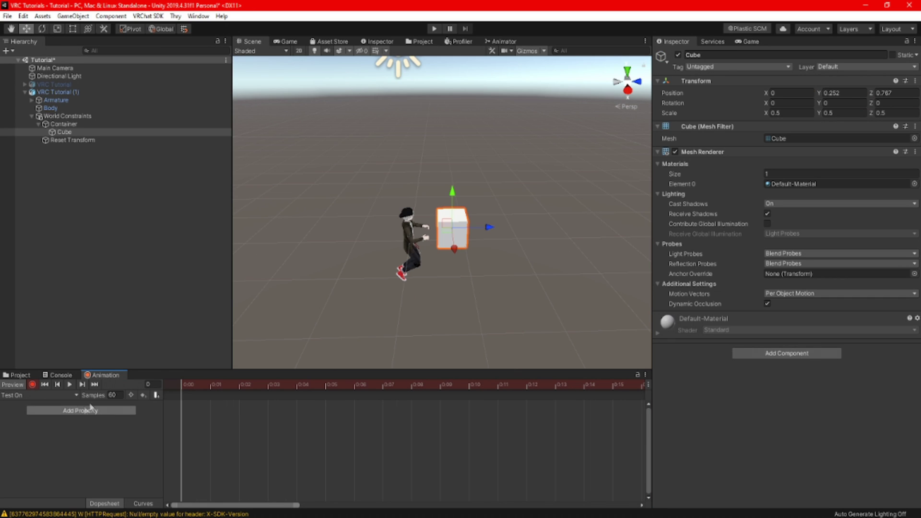
left_click(44, 396)
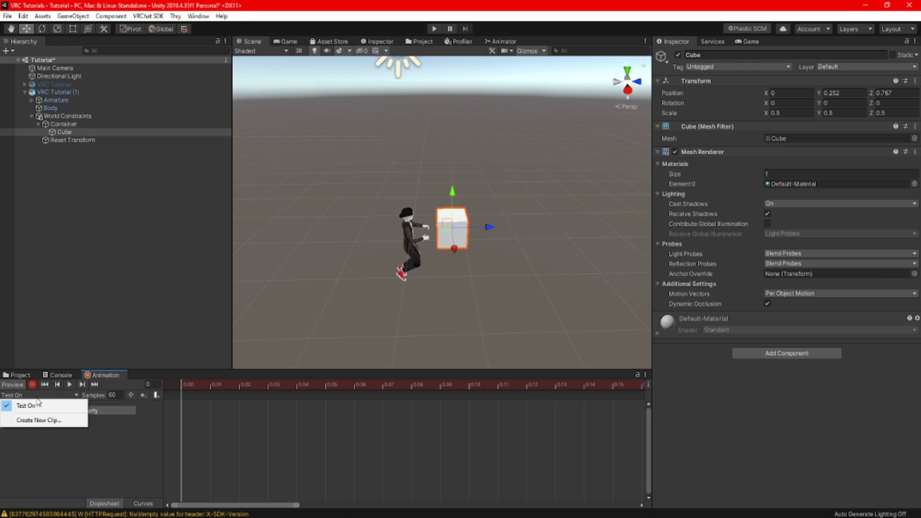
left_click(29, 406)
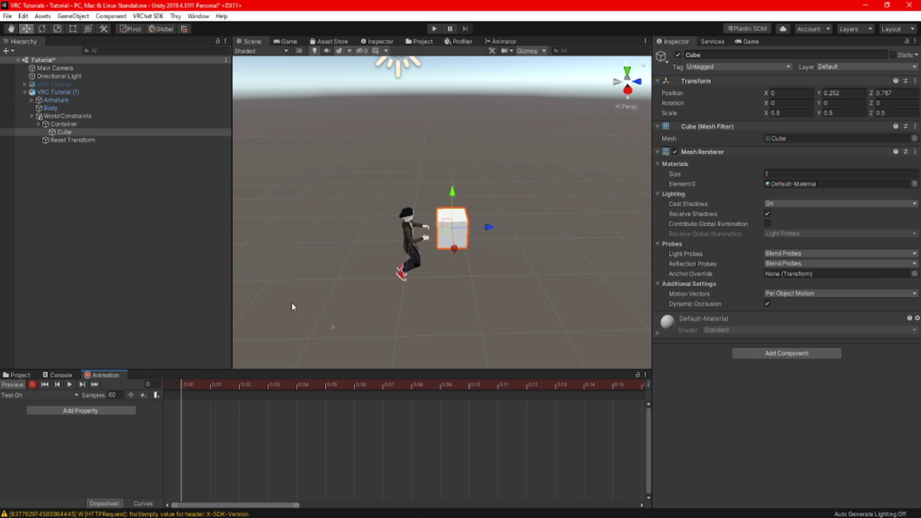
left_click(70, 126)
left_click(67, 132)
left_click(677, 55)
left_click(678, 55)
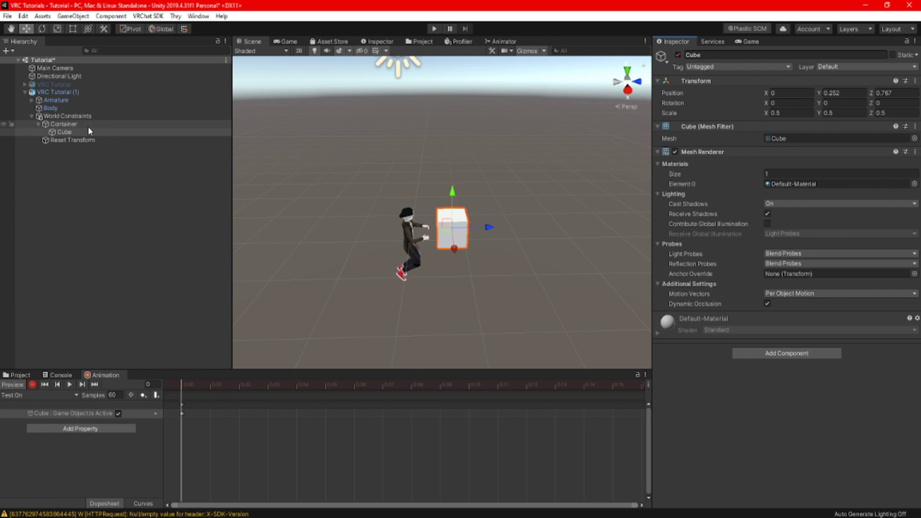
Key the Container's Parent Constraint as disabled in the Test On clip and add keys for all its properties at frame 1
left_click(61, 126)
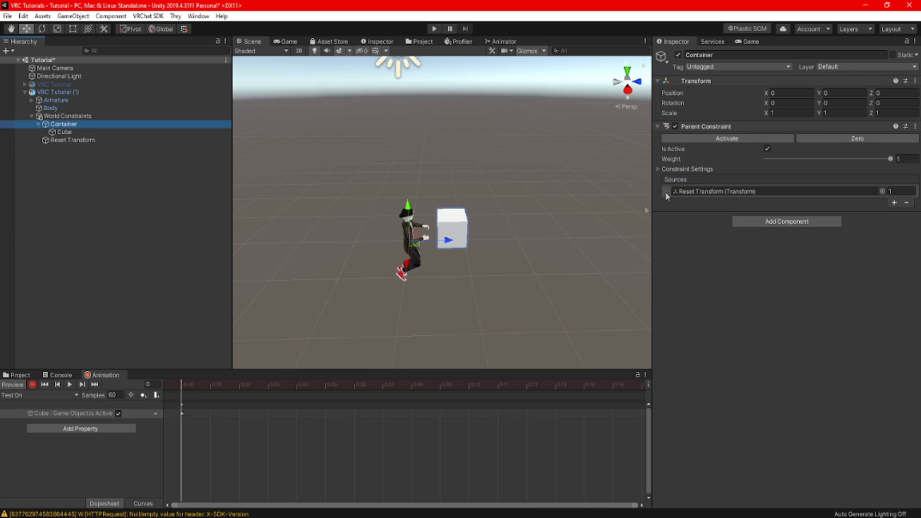
left_click(674, 126)
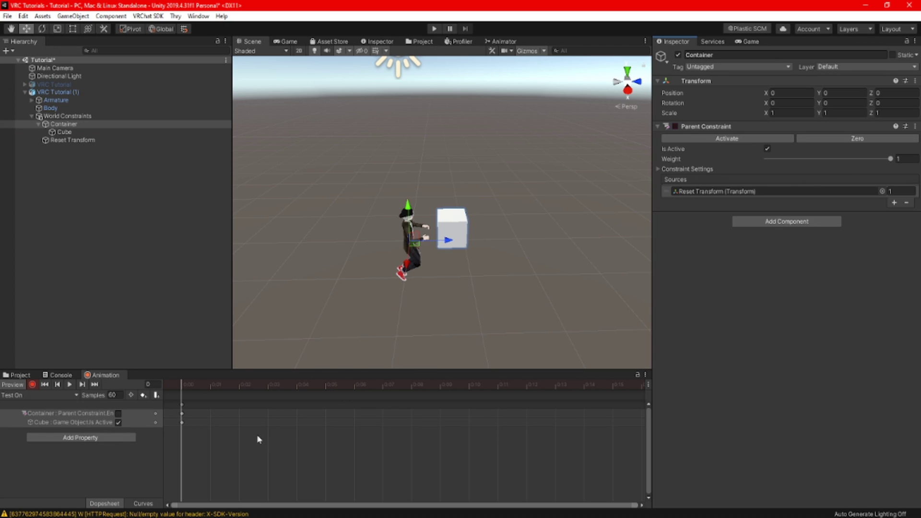
left_click(207, 383)
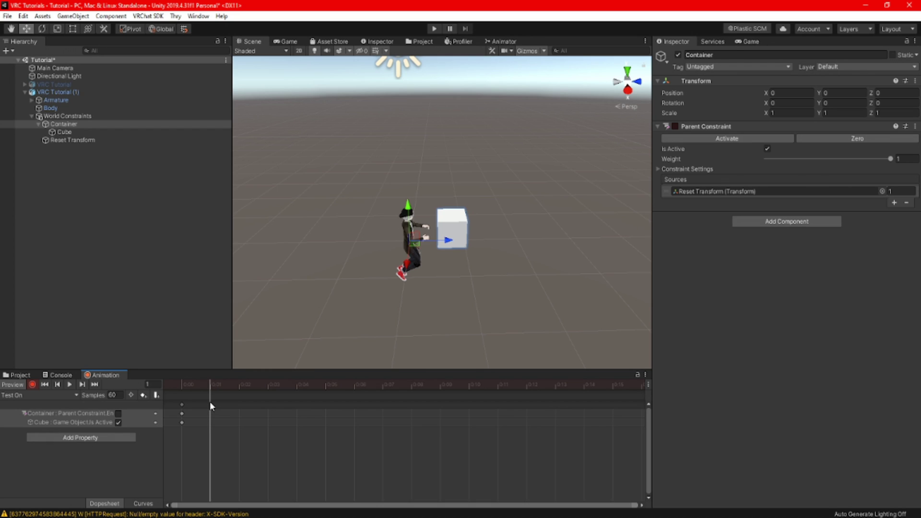
double_click(209, 405)
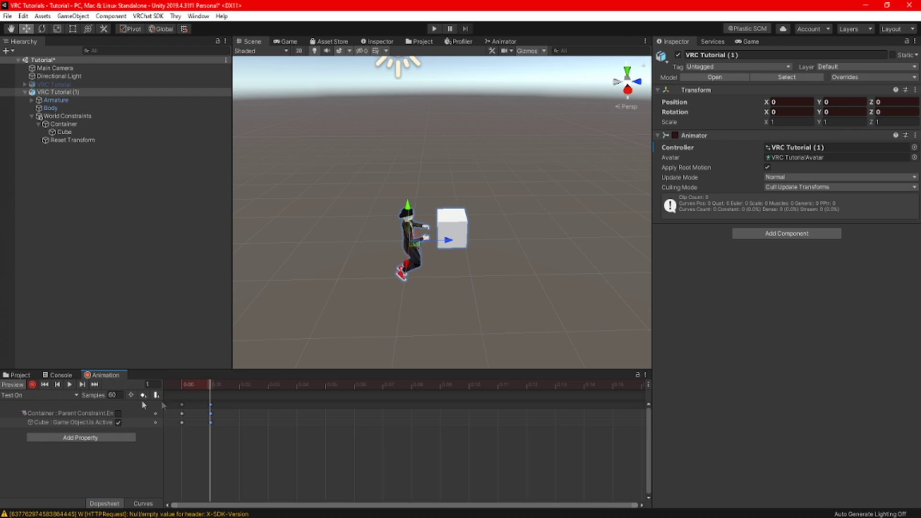
Create a second animation clip named Test Off for the duplicated avatar
left_click(68, 395)
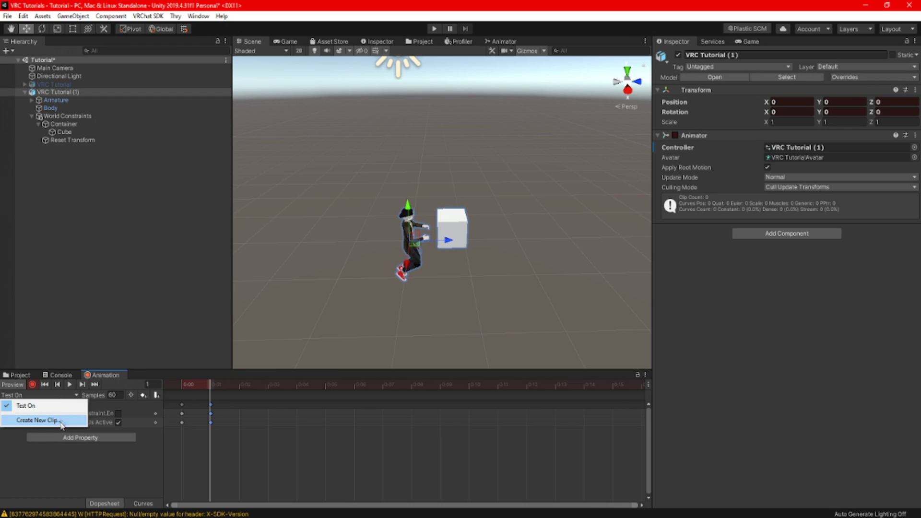
left_click(61, 420)
type("Test Off")
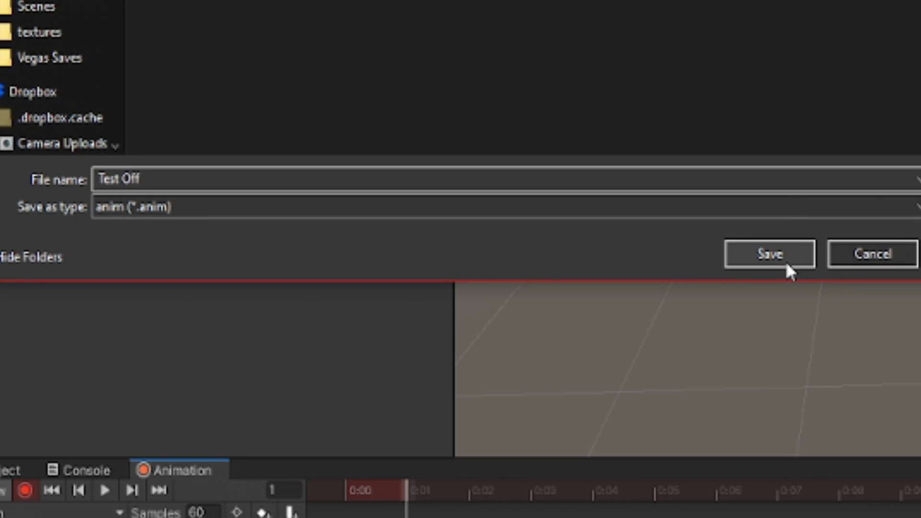
left_click(786, 264)
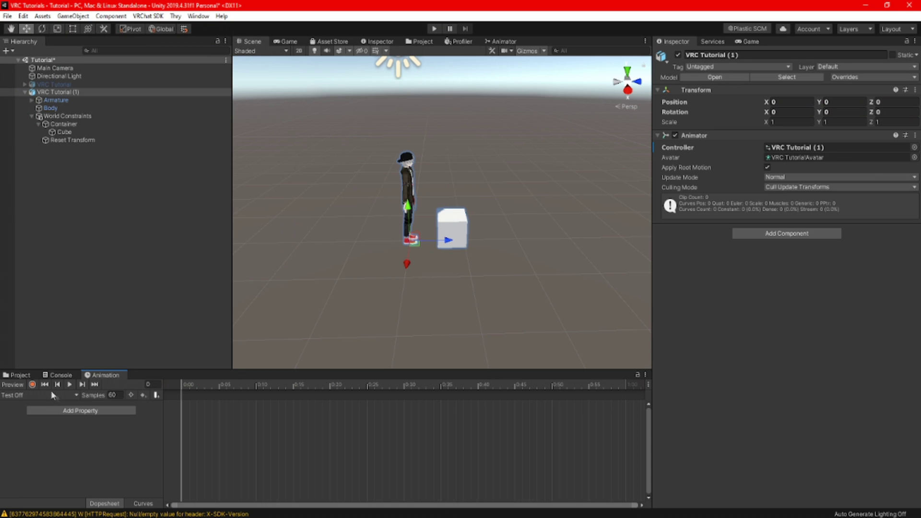
Record the Test Off clip with the Cube inactive and the Container's Parent Constraint enabled, keyed at frames 0 and 1
left_click(25, 489)
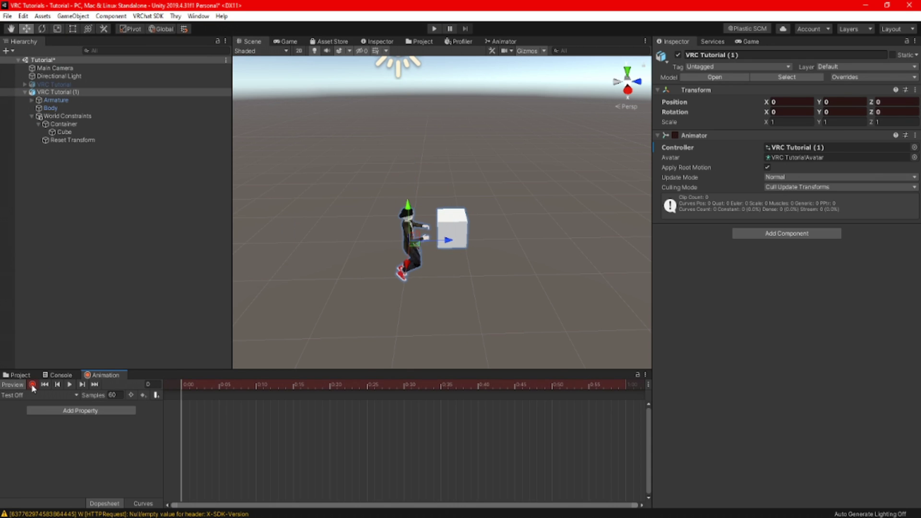
left_click(63, 132)
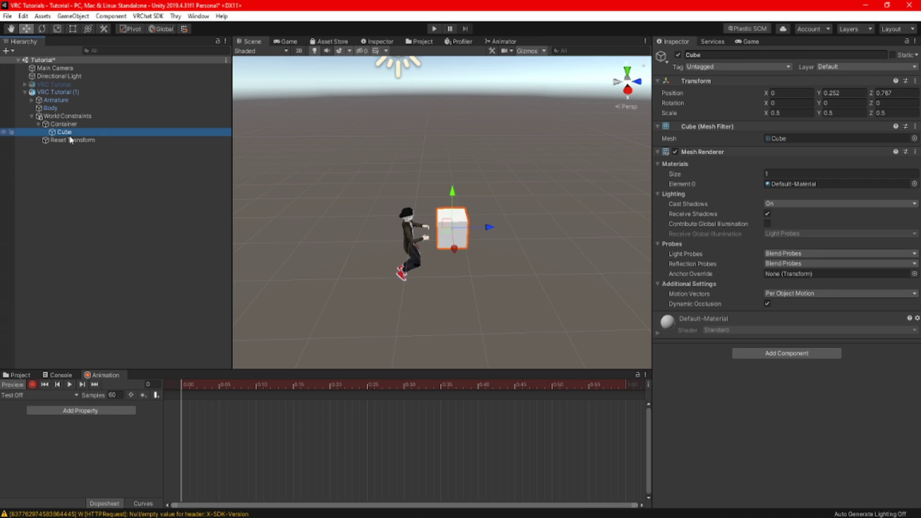
left_click(678, 55)
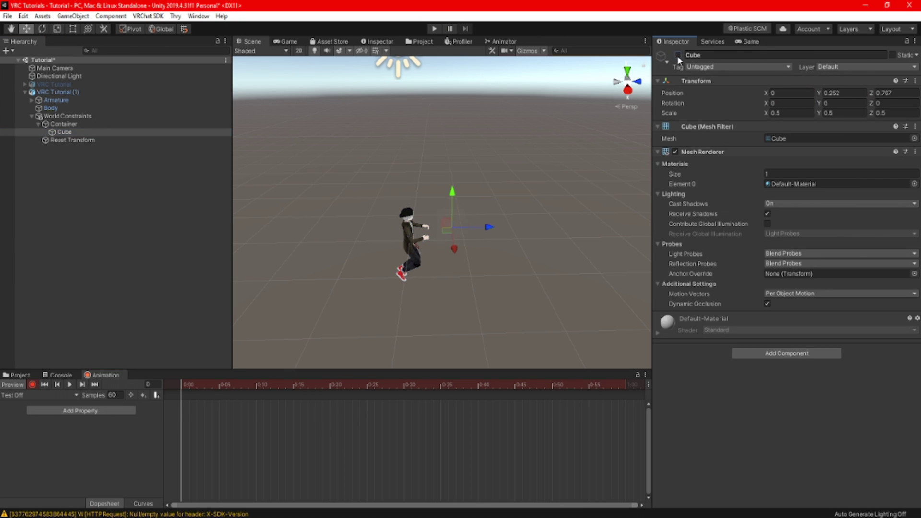
left_click(65, 125)
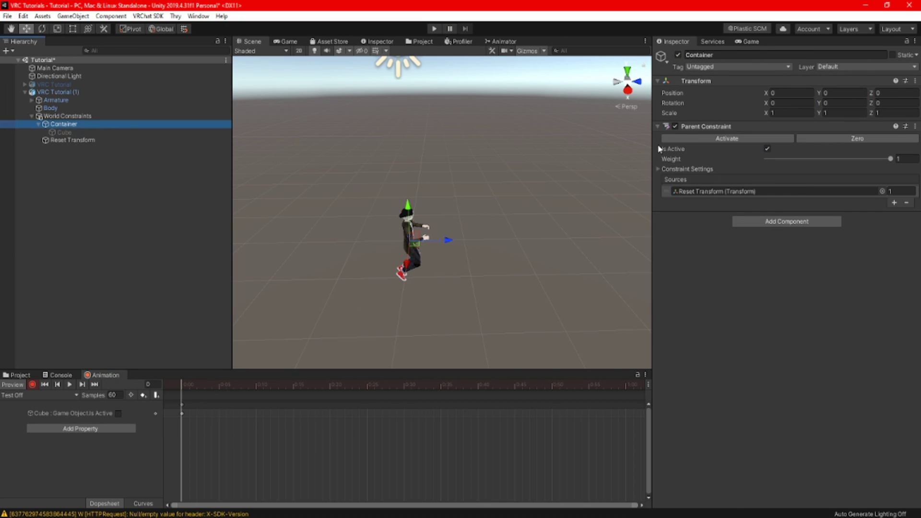
left_click(673, 126)
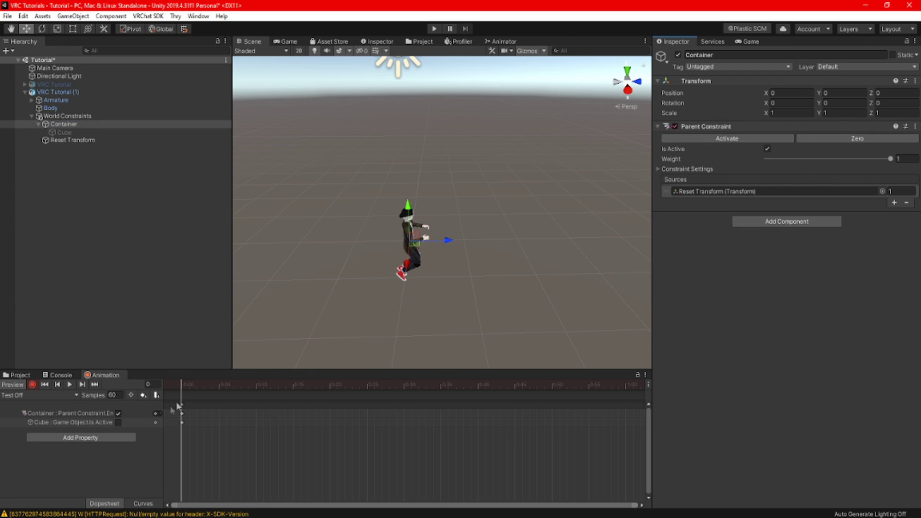
left_click(190, 385)
left_click(190, 405)
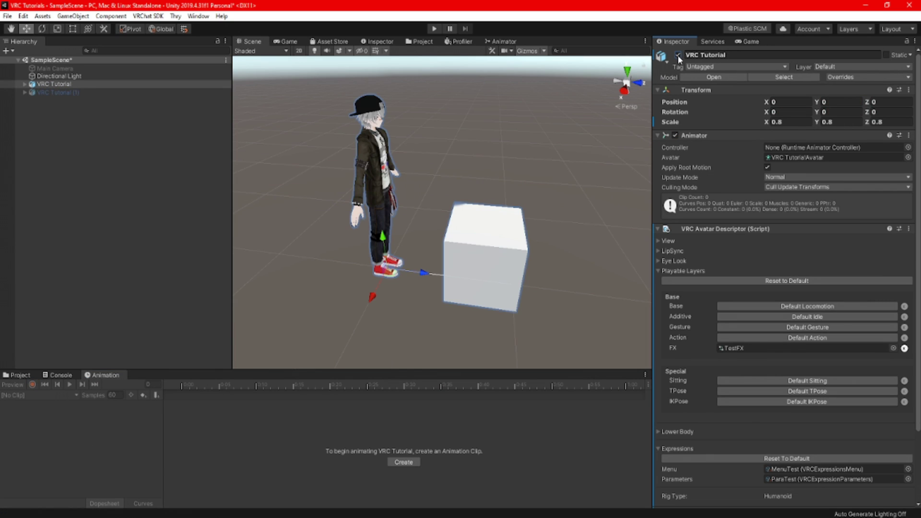
Open the original avatar's TestFX controller and add the Test Off and Test On clips as states in the Test layer, Test Off first
left_click(41, 86)
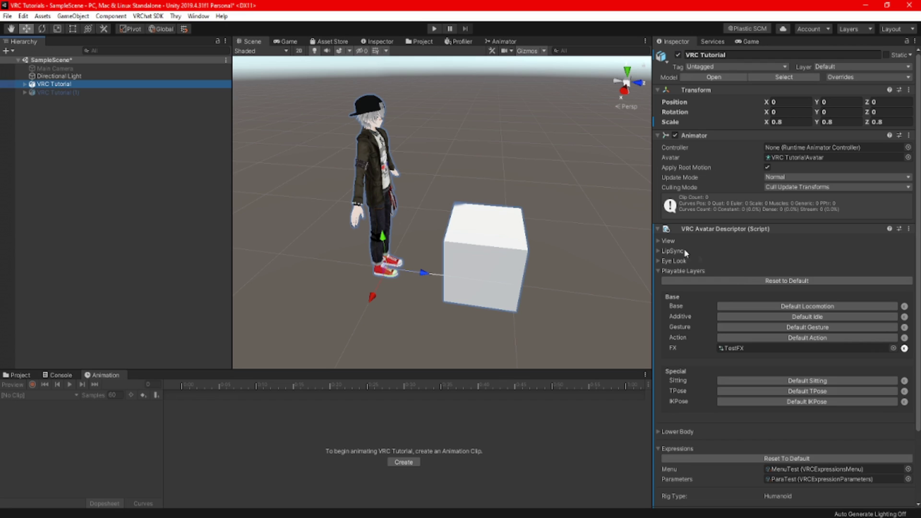
double_click(737, 348)
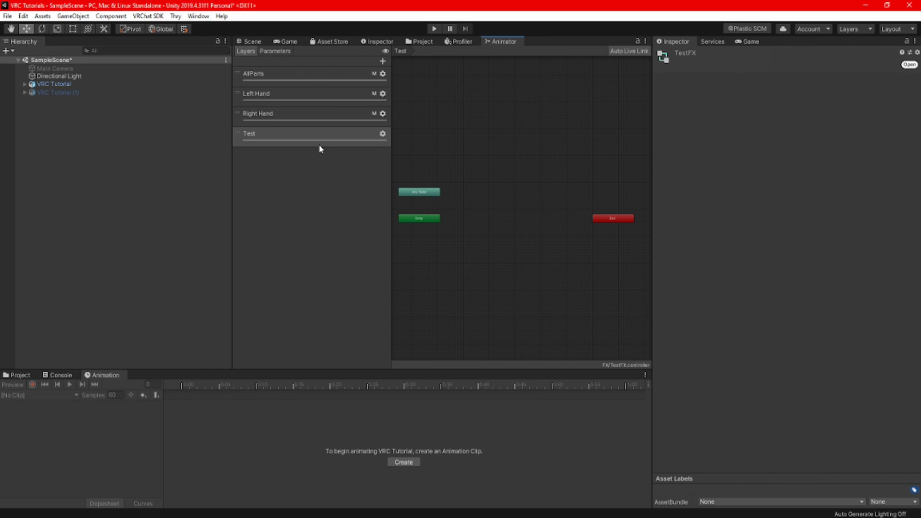
left_click(22, 375)
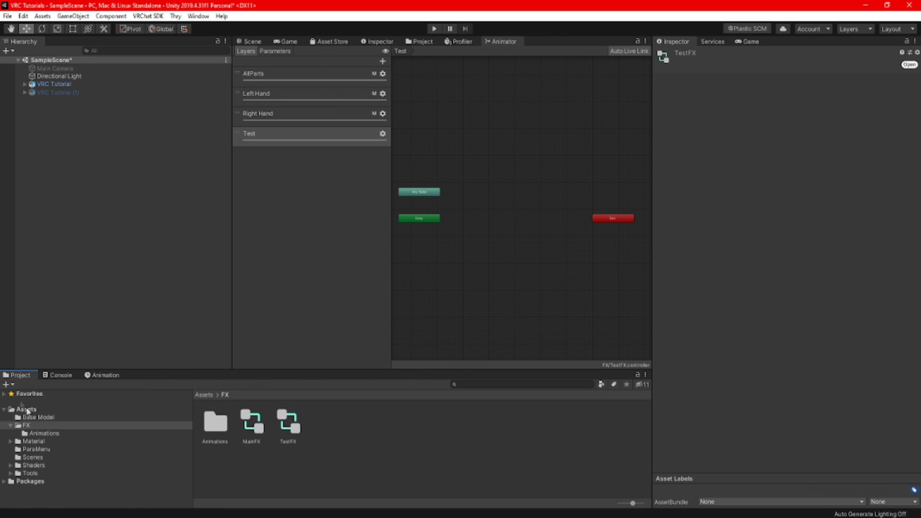
double_click(215, 426)
left_click_drag(215, 425, 465, 219)
left_click(466, 221)
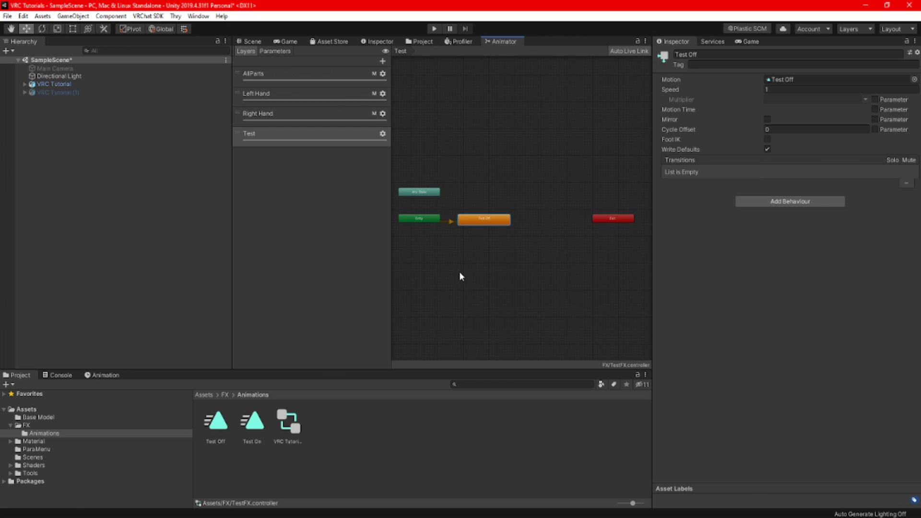
left_click_drag(252, 422, 462, 246)
scroll(468, 242, "up", 4)
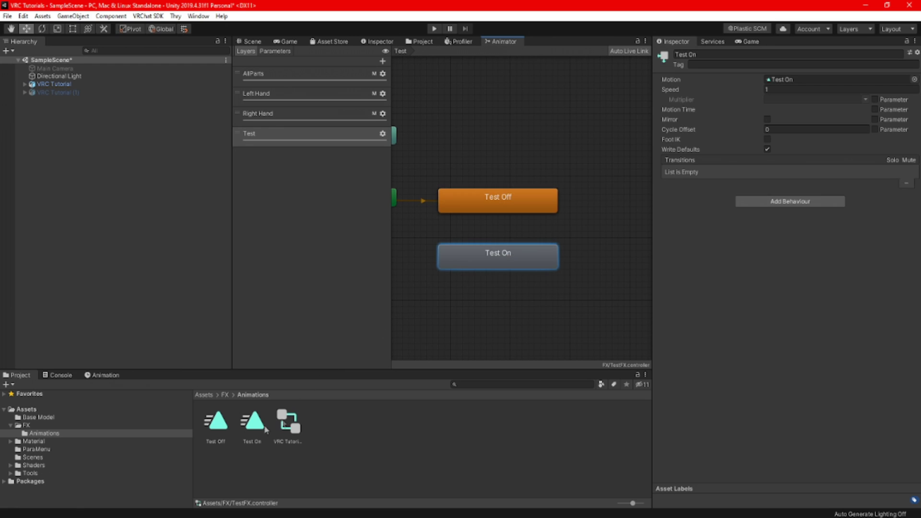
Turn off Loop Time for the Test Off animation clip
left_click(222, 425)
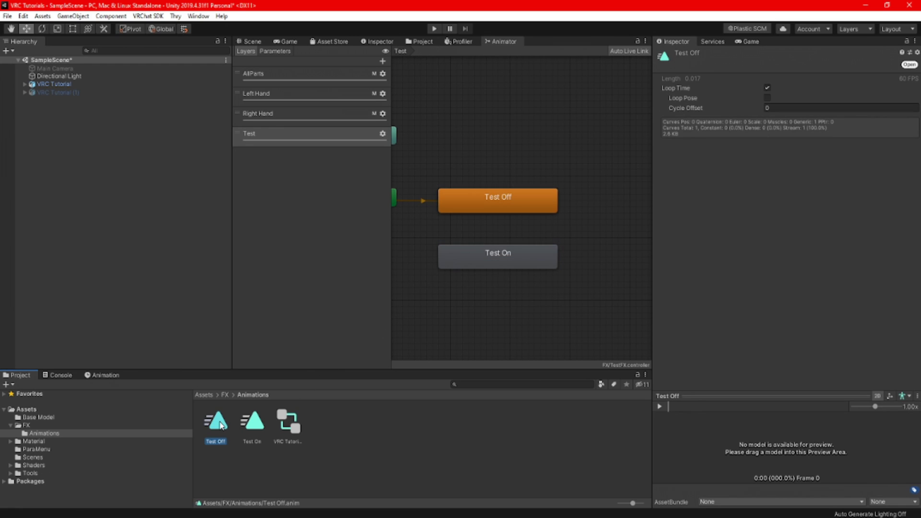
left_click(251, 422)
left_click(216, 423)
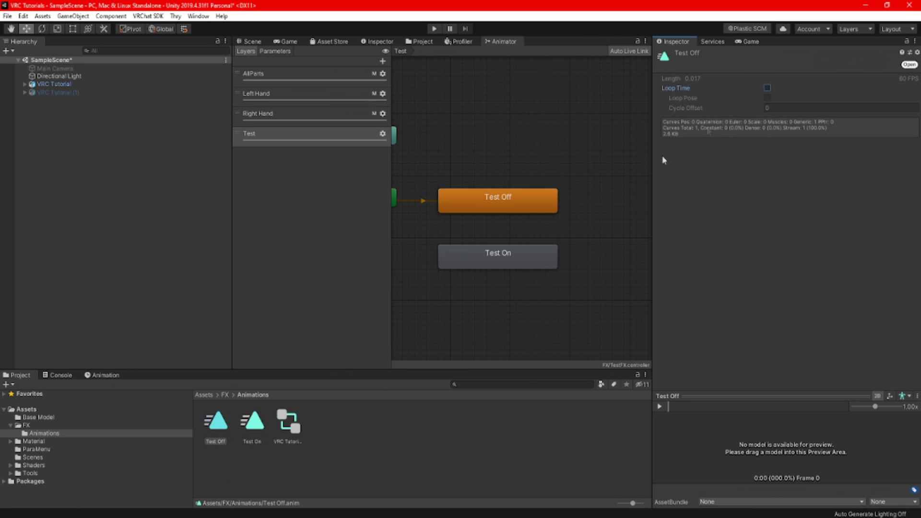
Turn off Loop Time for the Test On animation clip
left_click(253, 422)
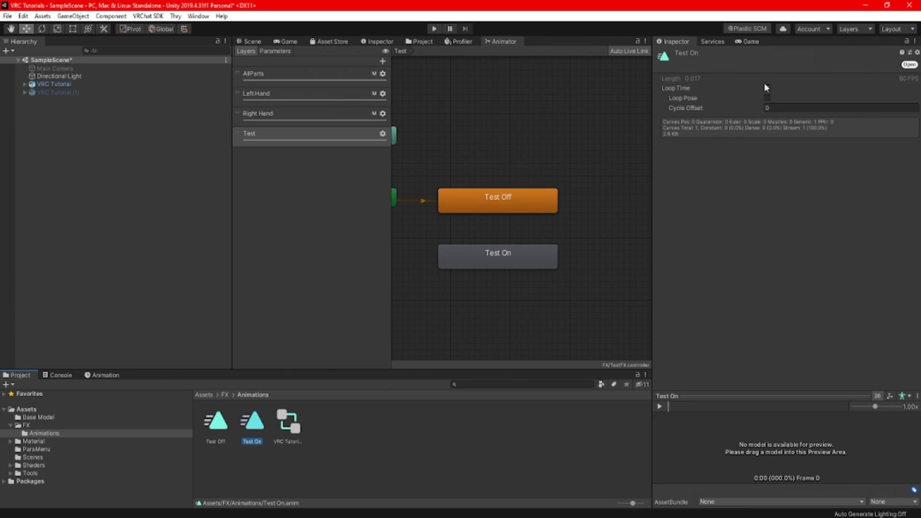
Create transitions between the Test Off and Test On states in both directions
left_click(460, 209)
right_click(466, 211)
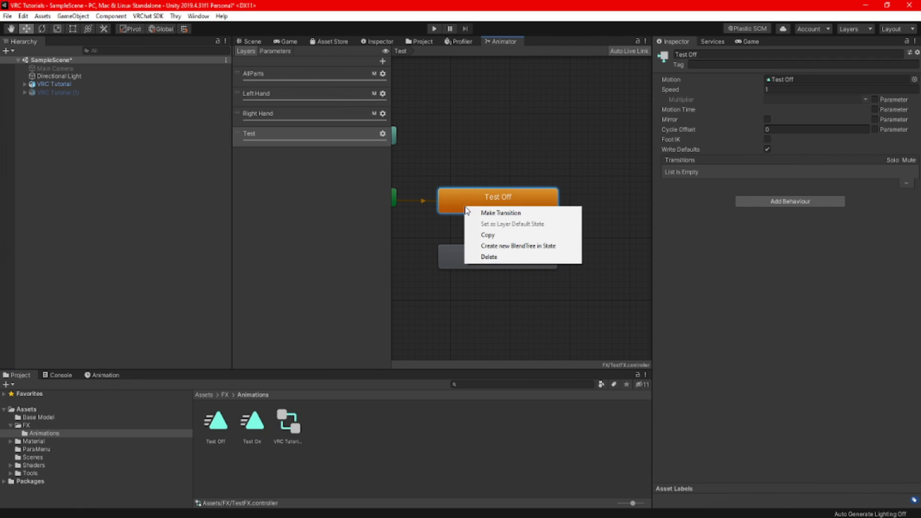
left_click(478, 212)
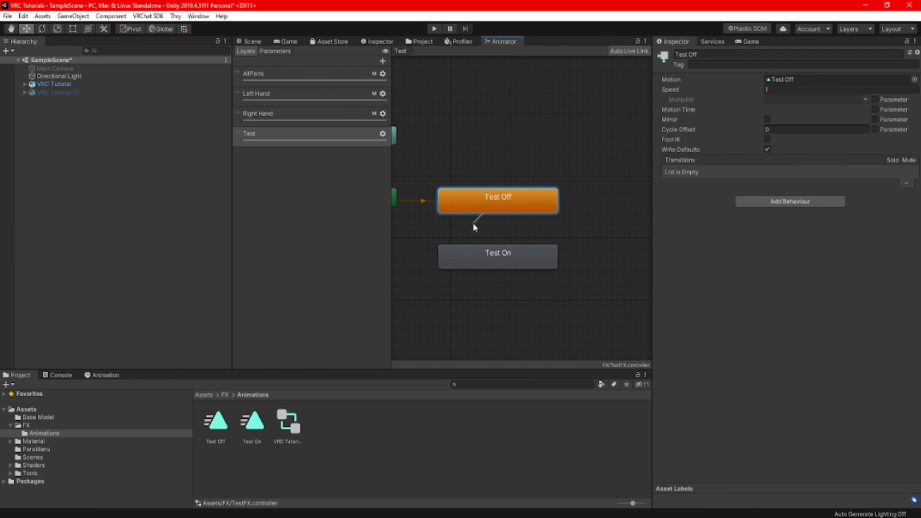
left_click(497, 253)
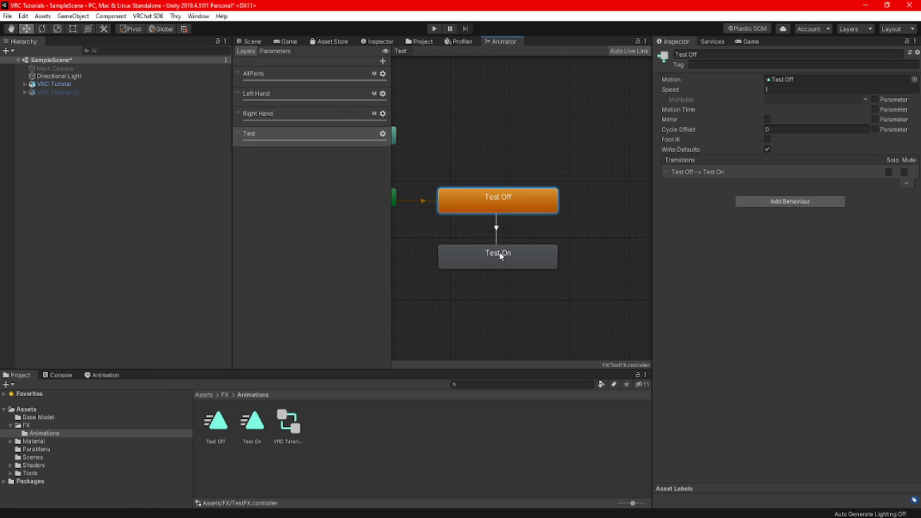
left_click(500, 255)
right_click(500, 254)
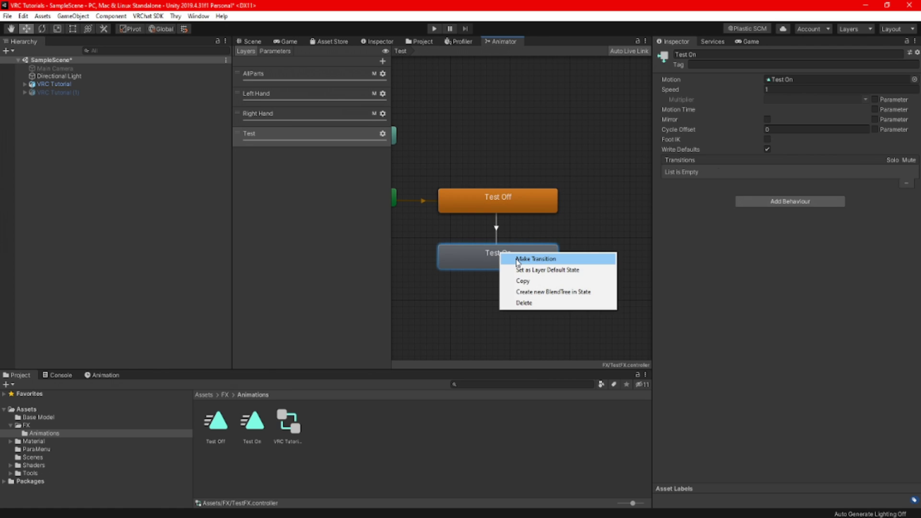
left_click(517, 259)
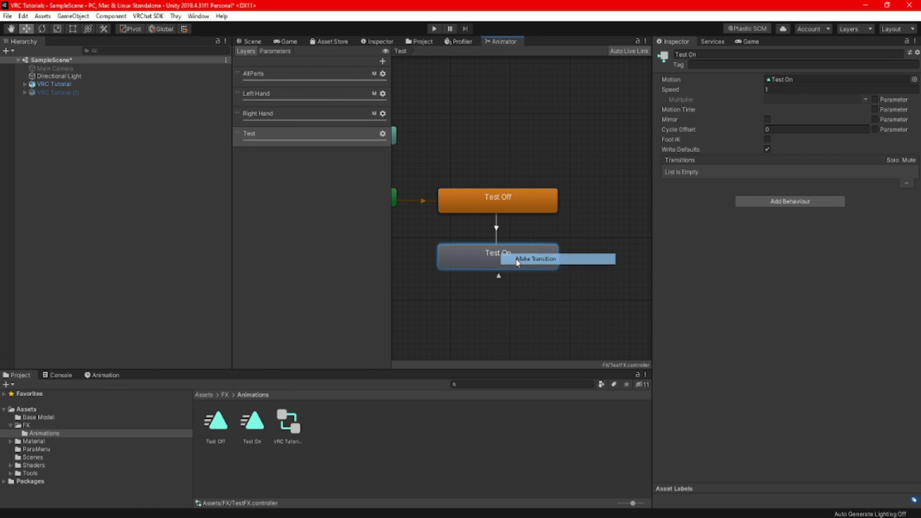
left_click(495, 199)
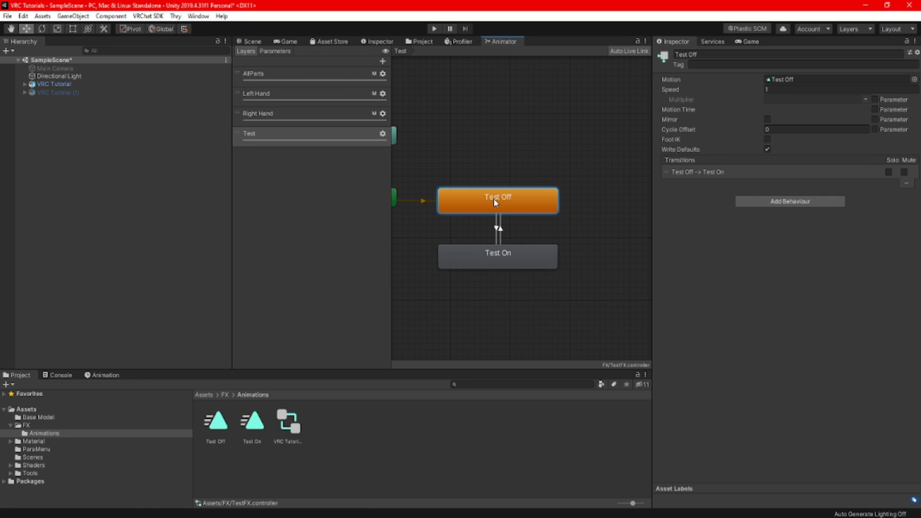
Turn off Write Defaults on Test Off, and for its transition to Test On disable Has Exit Time and set Transition Duration to 0
left_click(668, 173)
scroll(767, 192, "down", 3)
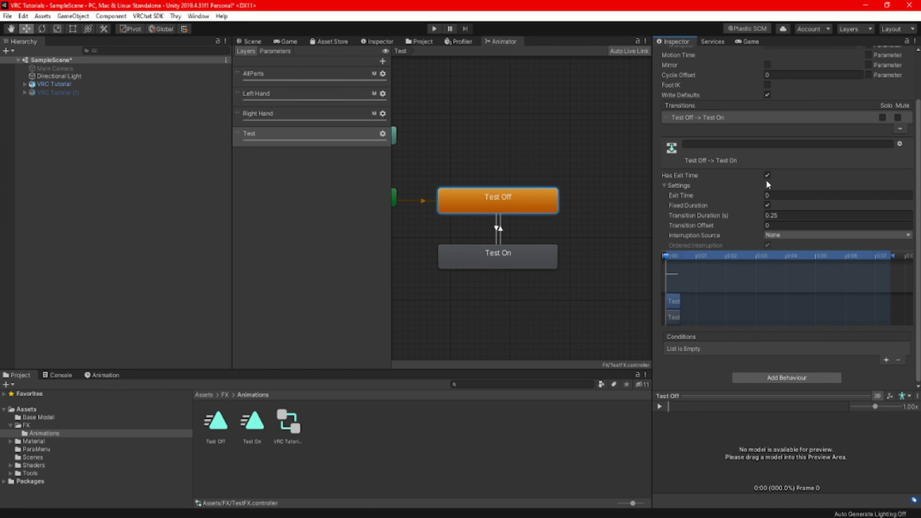
left_click(766, 175)
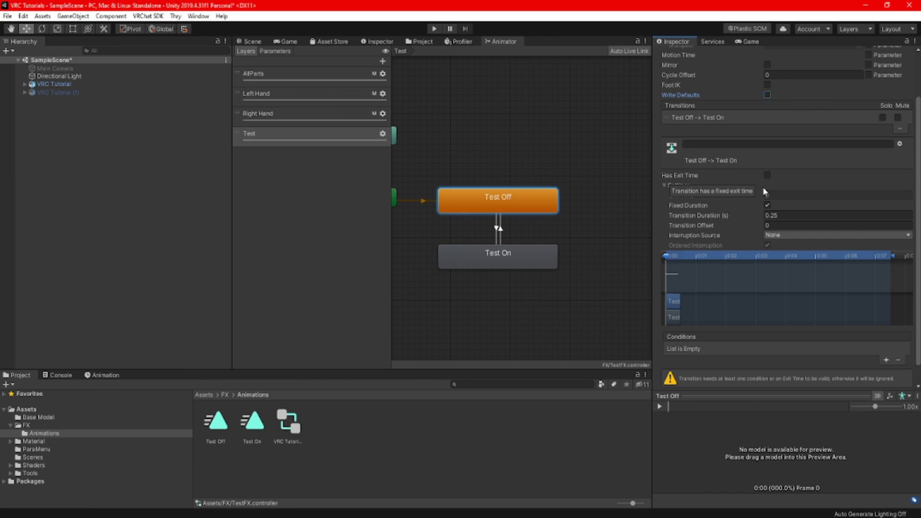
left_click(772, 215)
type("0")
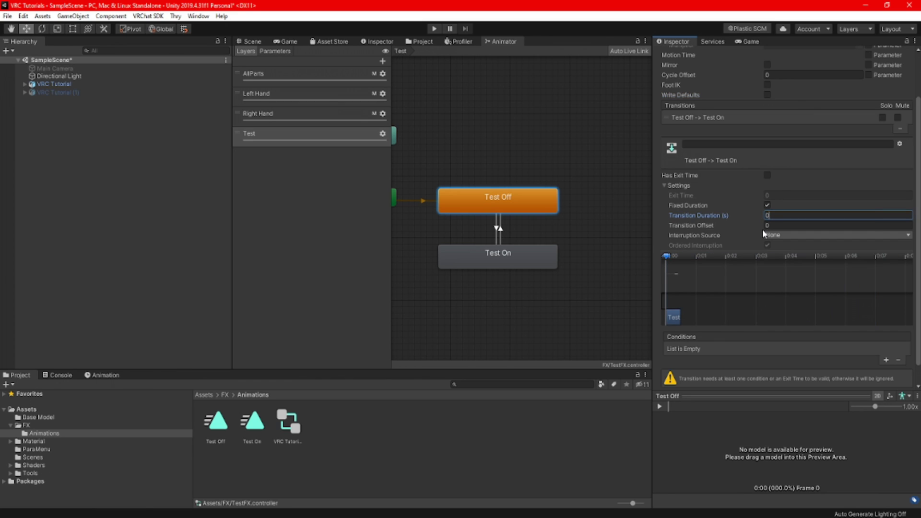
Add a condition to the Test Off to Test On transition requiring the Test parameter to equal 1
left_click(885, 361)
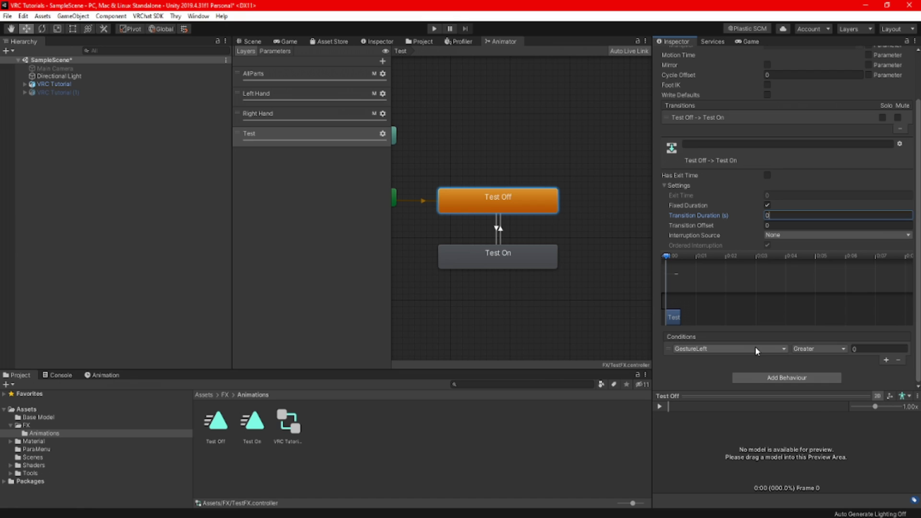
left_click(754, 346)
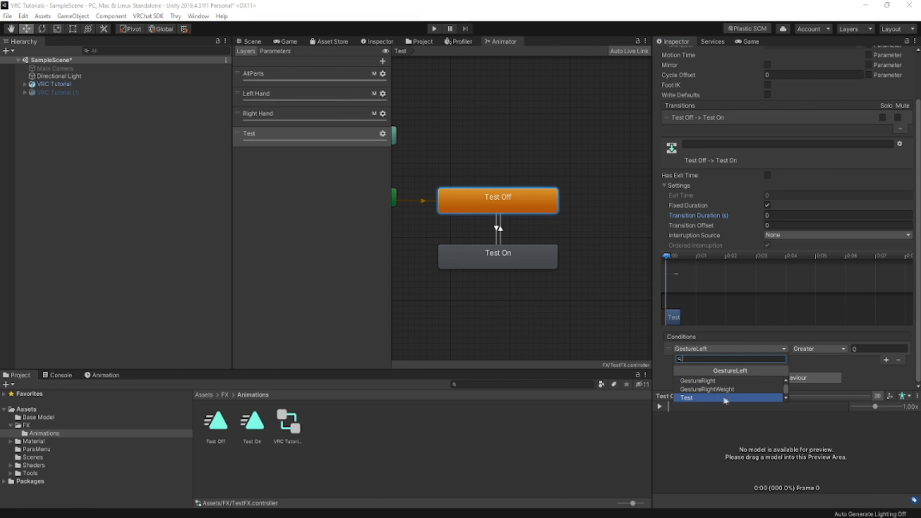
left_click(690, 398)
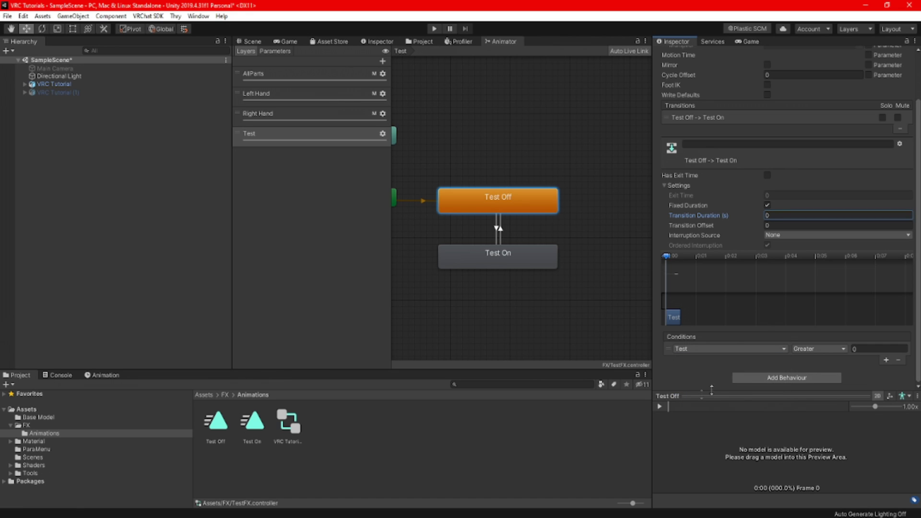
left_click(807, 352)
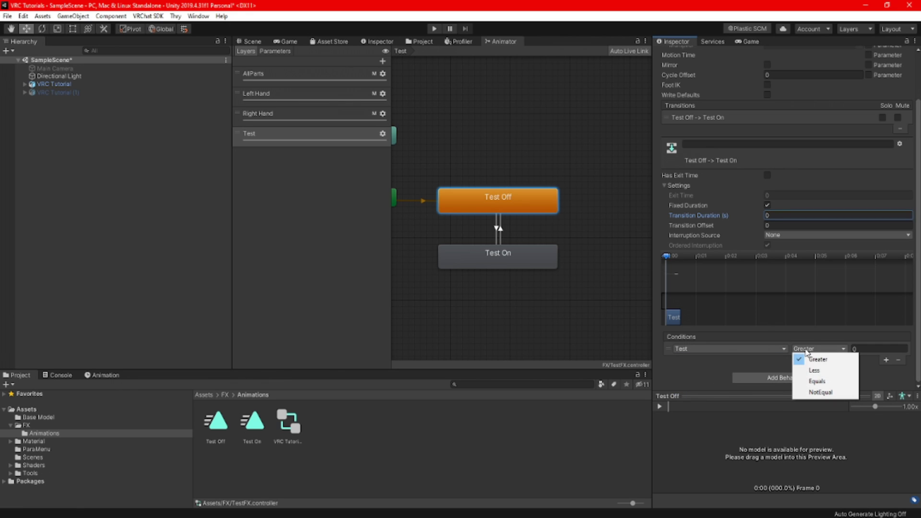
left_click(816, 381)
left_click(863, 349)
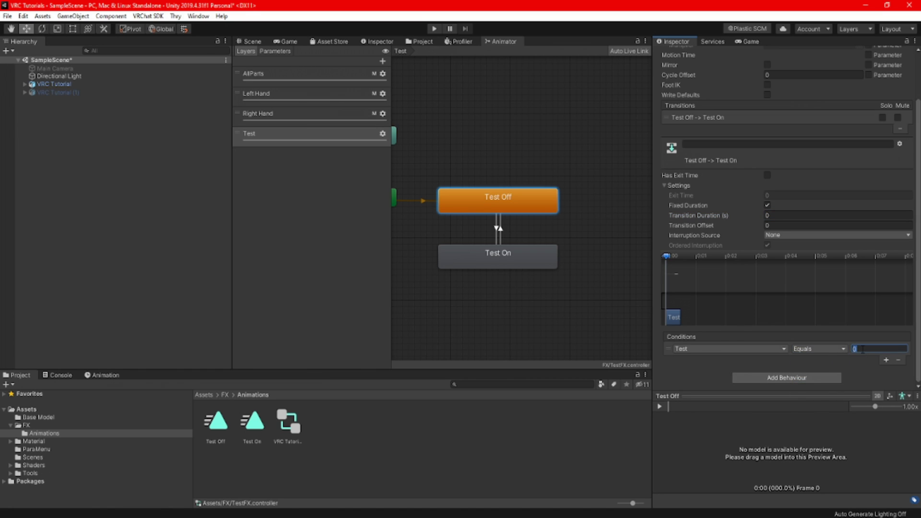
type("1")
Turn off Write Defaults on Test On, and for its transition to Test Off disable Has Exit Time and set Transition Duration to 0
left_click(487, 260)
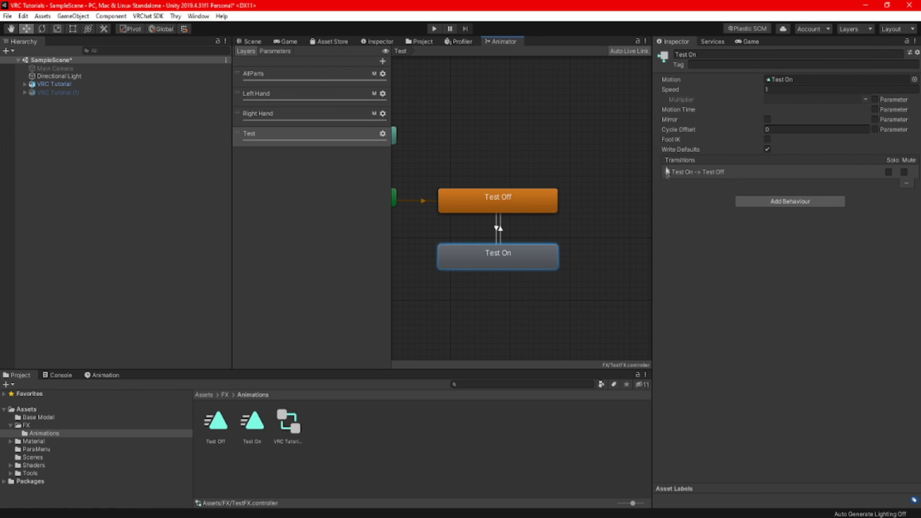
left_click(698, 172)
left_click(767, 150)
left_click(767, 229)
left_click(786, 270)
type("0")
Add a condition to the Test On to Test Off transition using the Test parameter with the NotEqual comparison
scroll(789, 348, "down", 3)
left_click(784, 349)
left_click(730, 394)
left_click(807, 352)
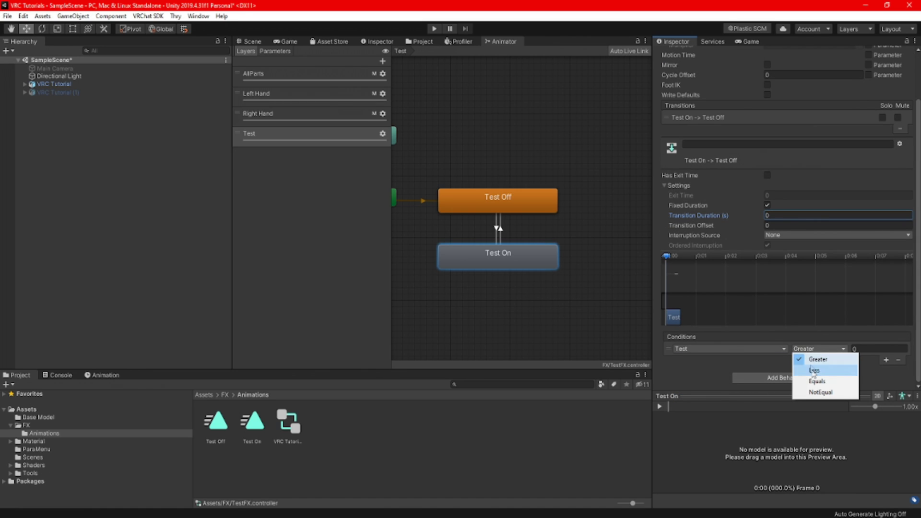
left_click(817, 392)
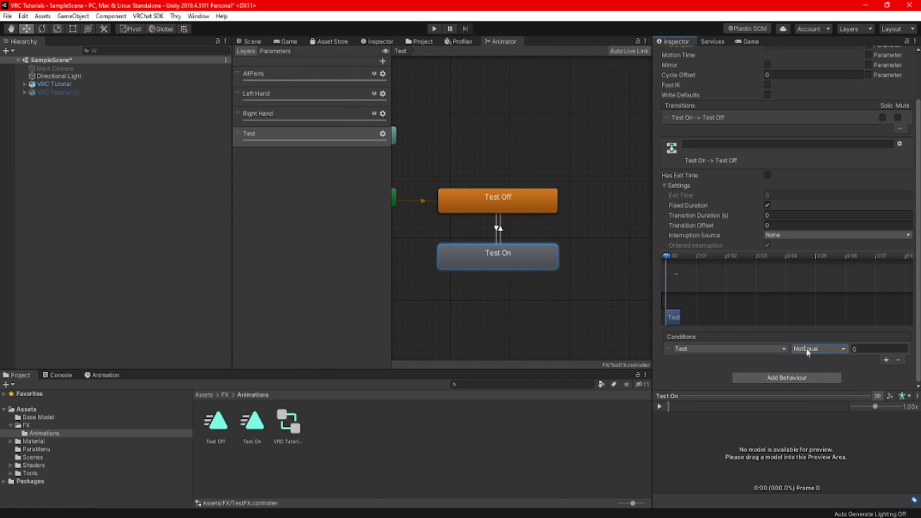
left_click(864, 348)
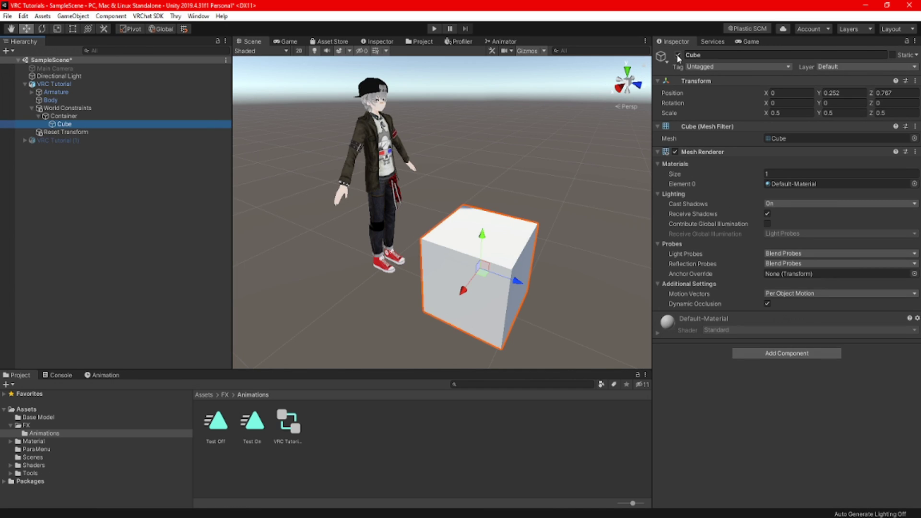
Deactivate the Cube under Container and run an offline Build & Test of the VRC Tutorial avatar with the VRChat SDK
left_click(677, 55)
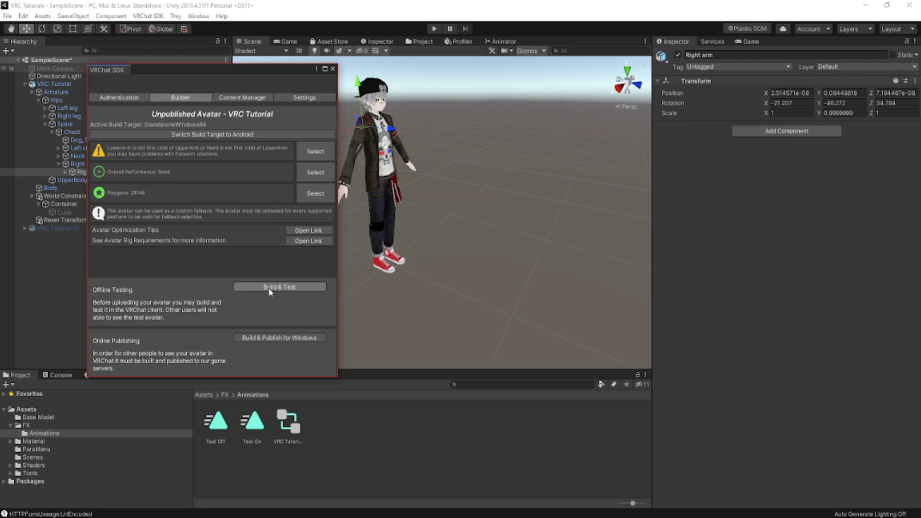
left_click(235, 339)
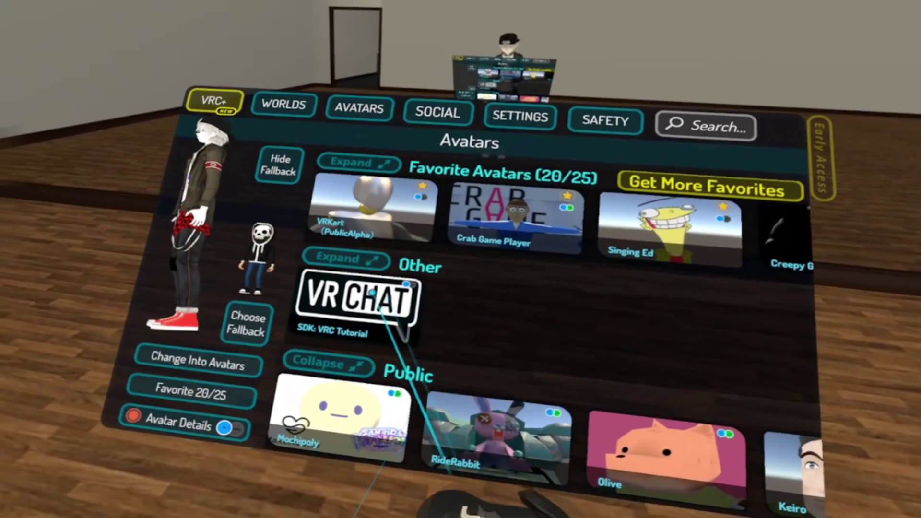
Switch to VRChat and change into the SDK: VRC Tutorial test avatar from the Other avatars section
left_click(364, 300)
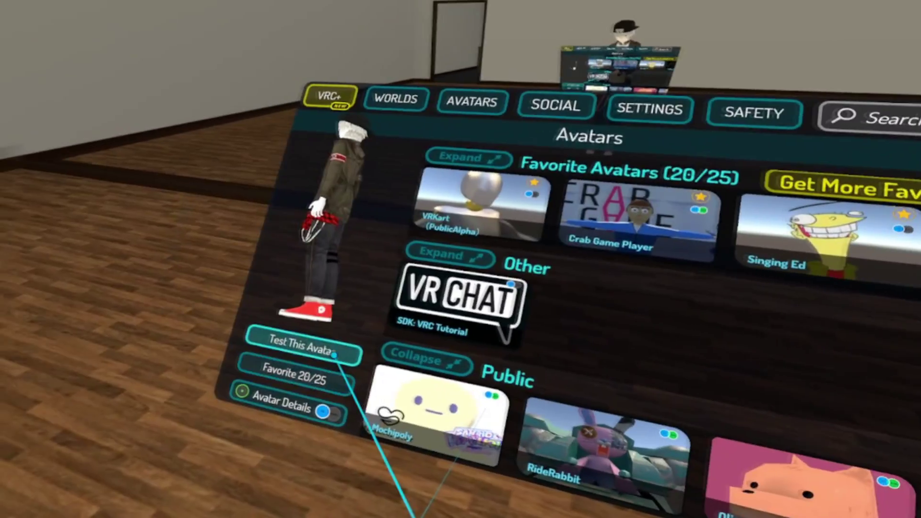
left_click(334, 357)
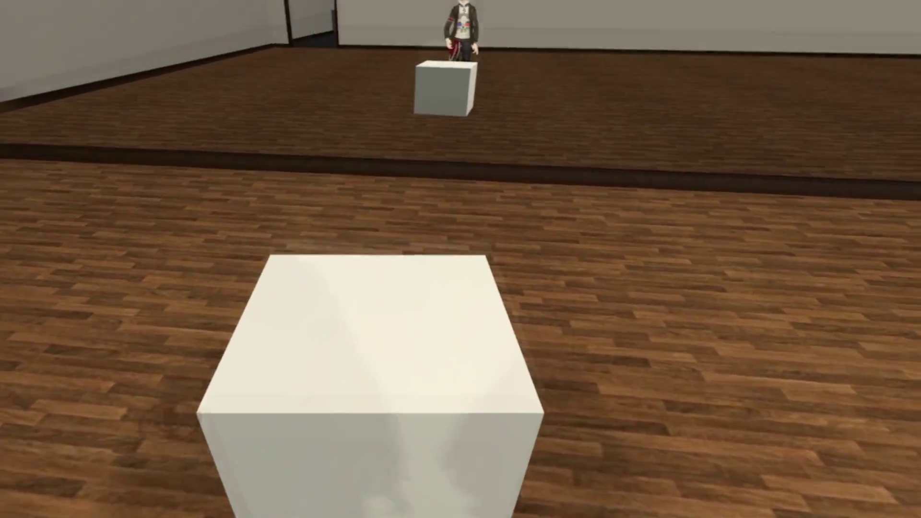